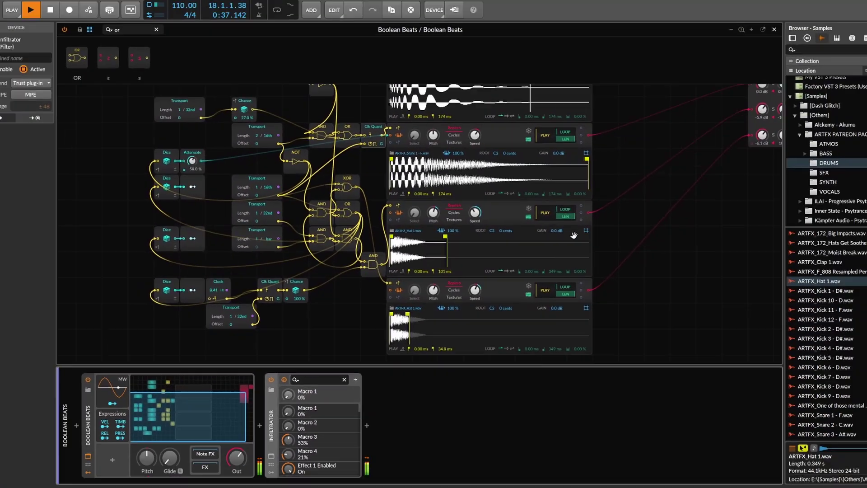
pyautogui.moveTo(573, 234); pyautogui.dragTo(532, 272)
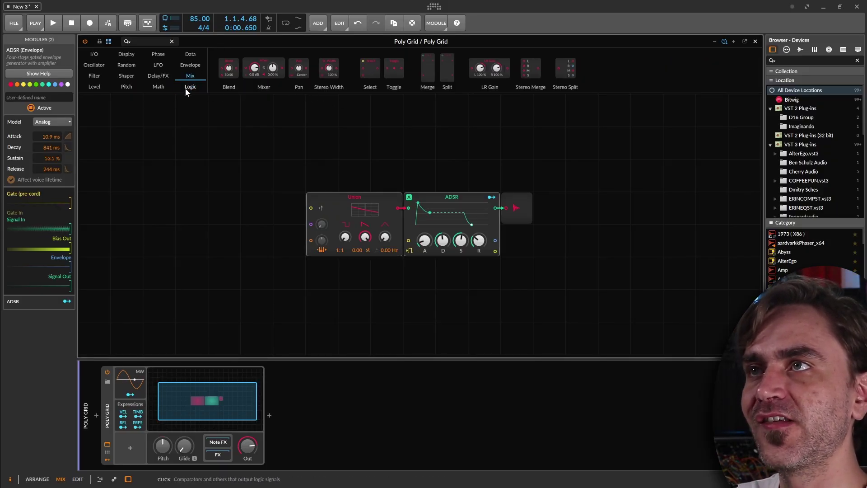
pyautogui.scroll(-2, 239, 80)
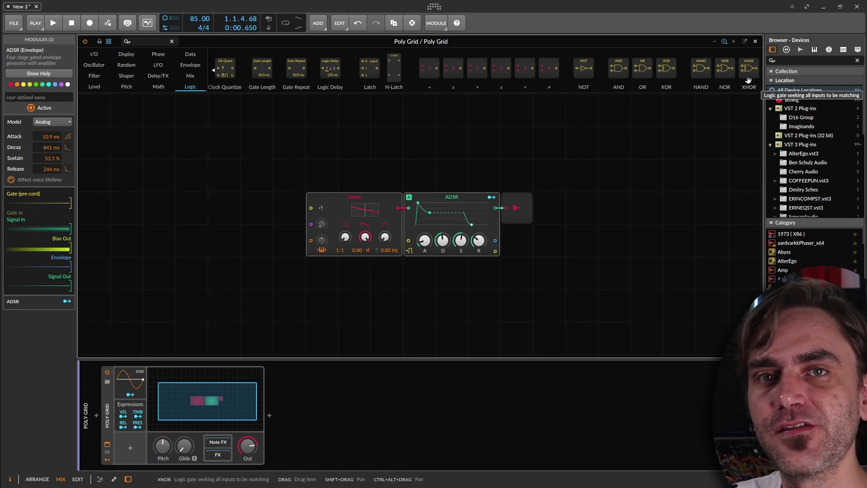
# Step: Delete the default oscillator and ADSR modules and move the Audio Out module farther along the grid to free up space
pyautogui.moveTo(462, 143); pyautogui.dragTo(328, 248)
pyautogui.press('Delete')
pyautogui.moveTo(522, 197); pyautogui.dragTo(635, 196)
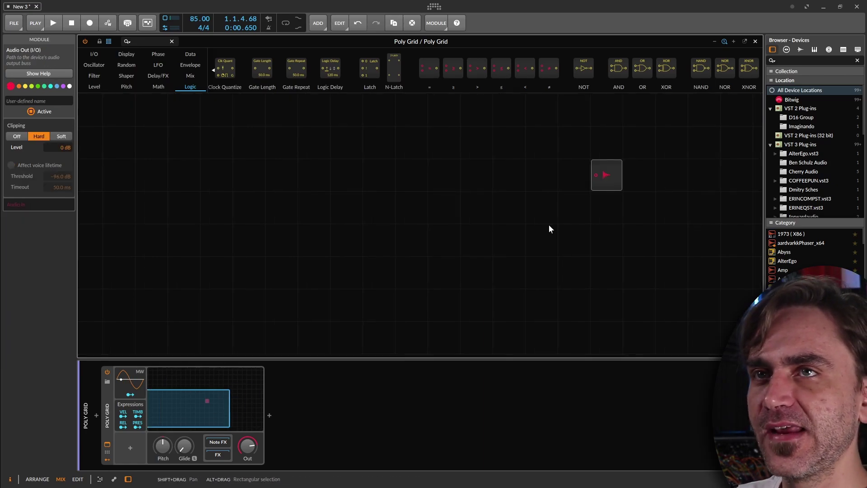
pyautogui.moveTo(602, 165); pyautogui.dragTo(631, 185)
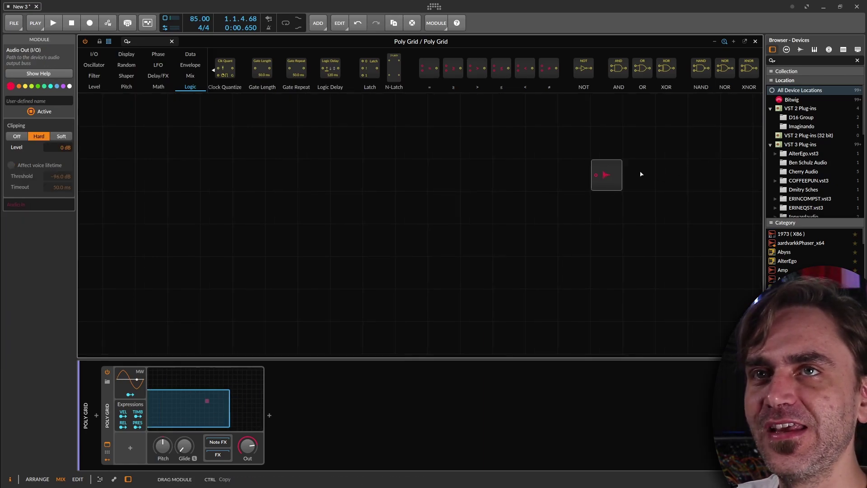
pyautogui.click(550, 182)
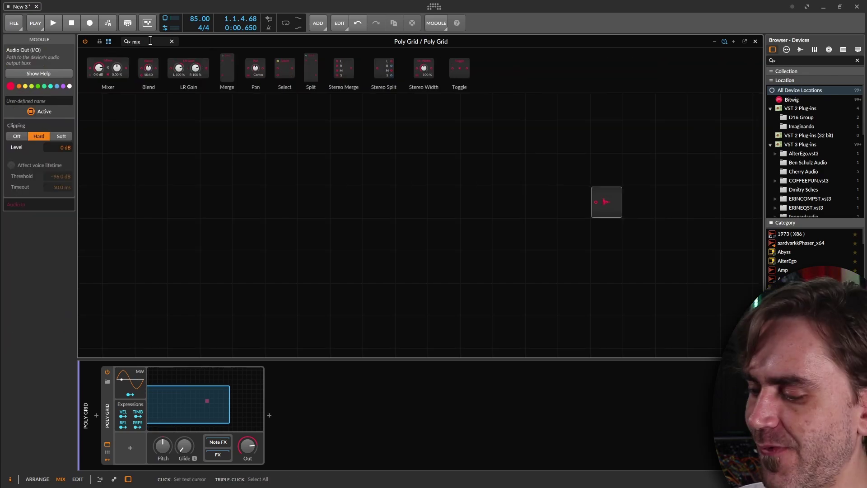
# Step: Find the Mixer module and insert it directly in front of the Audio Out
pyautogui.write('er')
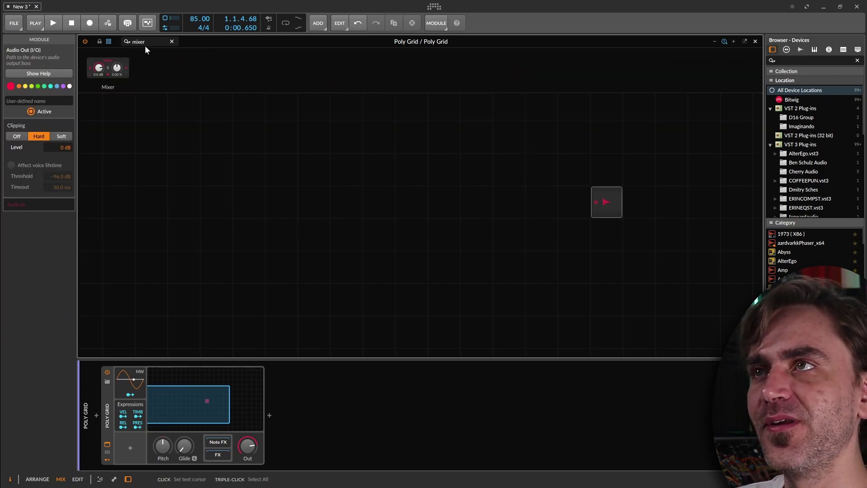
pyautogui.moveTo(115, 72); pyautogui.dragTo(132, 89)
pyautogui.moveTo(605, 218); pyautogui.dragTo(577, 202)
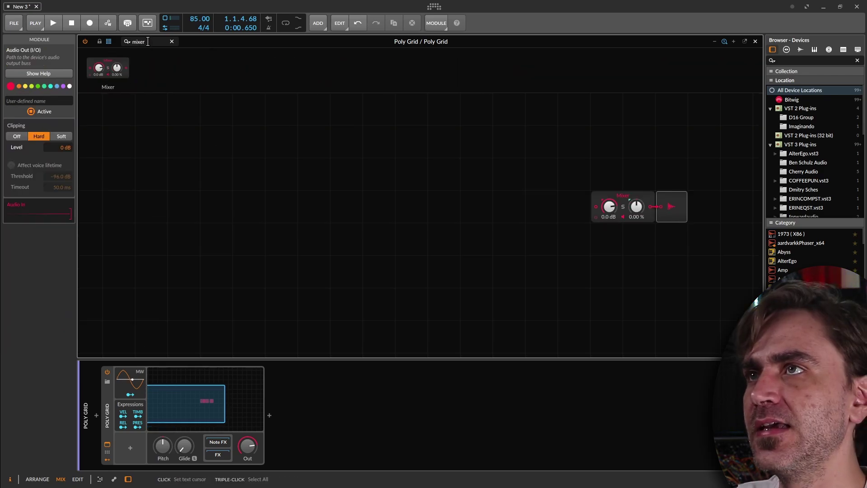
# Step: Add three Samplers loaded with ARTFX_Kick 2 - D#.wav, ARTFX_Snare 1 - F.wav and ARTFX_Hat 1.wav, each feeding its own Mixer channel
pyautogui.moveTo(147, 42); pyautogui.dragTo(101, 48)
pyautogui.write('samp')
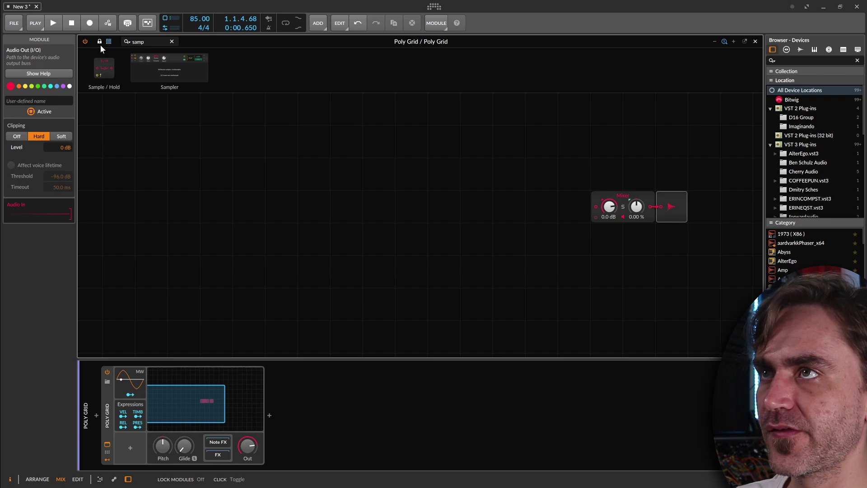
pyautogui.write('l')
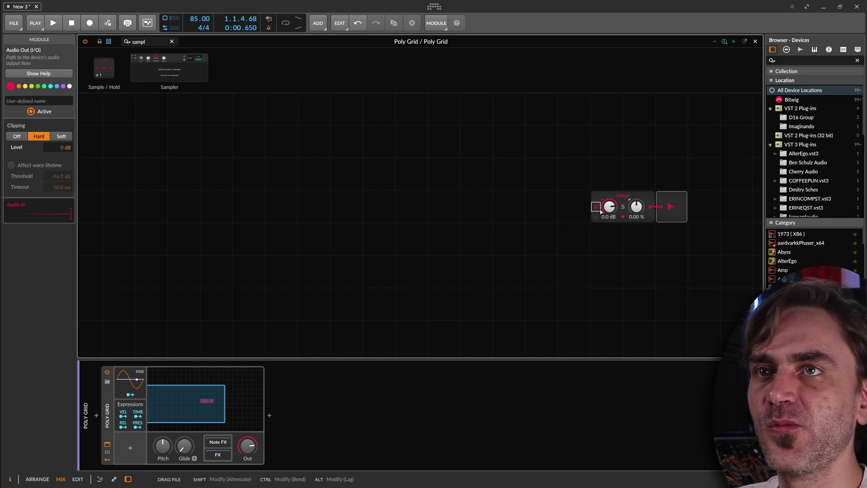
pyautogui.moveTo(600, 211); pyautogui.dragTo(597, 209)
pyautogui.moveTo(164, 68); pyautogui.dragTo(594, 220)
pyautogui.moveTo(493, 135); pyautogui.dragTo(503, 112)
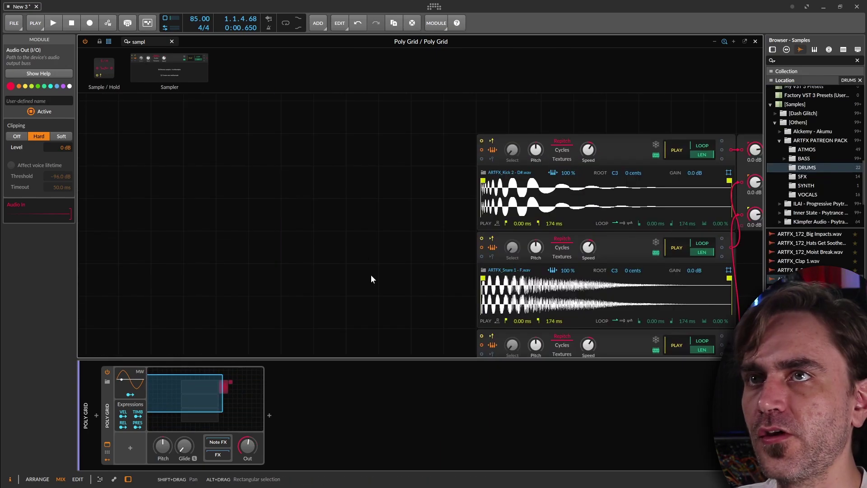
# Step: Find the Transport module and place it in the empty grid area ahead of the samplers
pyautogui.click(159, 44)
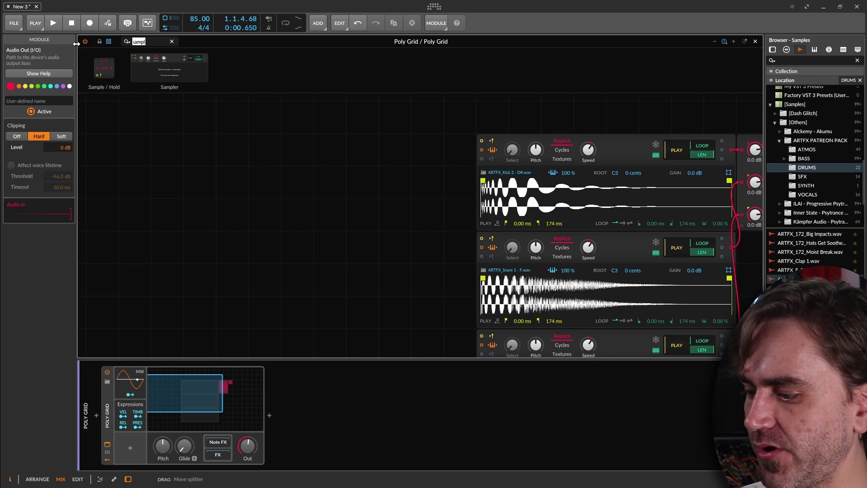
pyautogui.write('trans')
pyautogui.moveTo(158, 68); pyautogui.dragTo(264, 180)
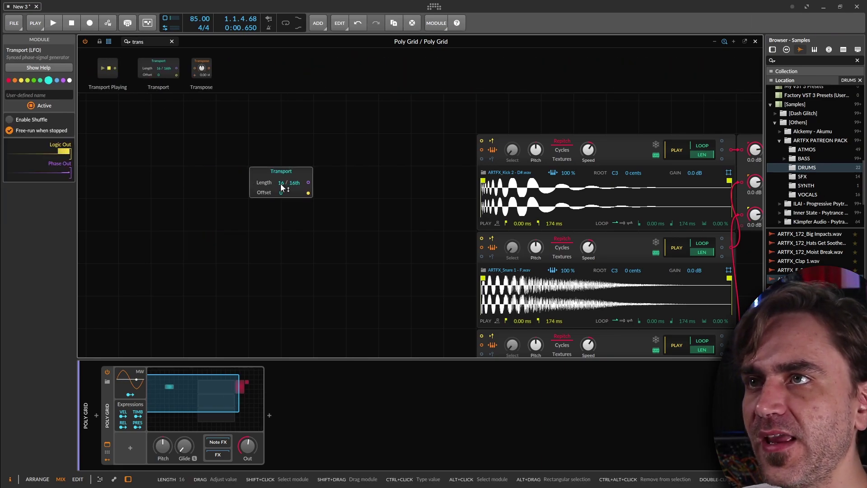
# Step: Add an Oscilloscope beside the Transport and connect the Transport's logic output to its first signal input
pyautogui.moveTo(155, 43); pyautogui.dragTo(66, 46)
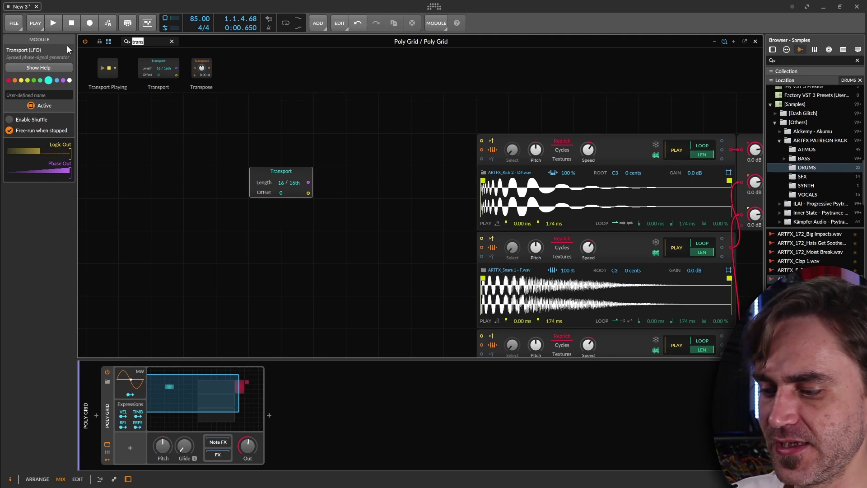
pyautogui.write('osc')
pyautogui.press('Return')
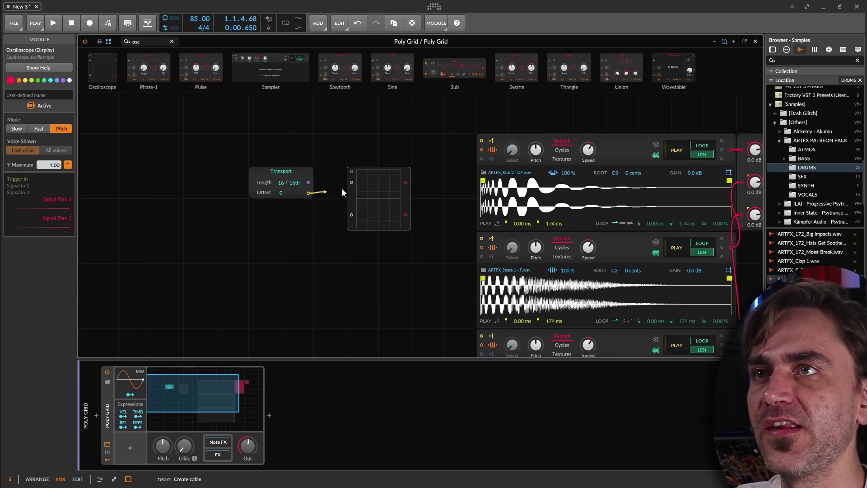
pyautogui.moveTo(343, 192); pyautogui.dragTo(268, 188)
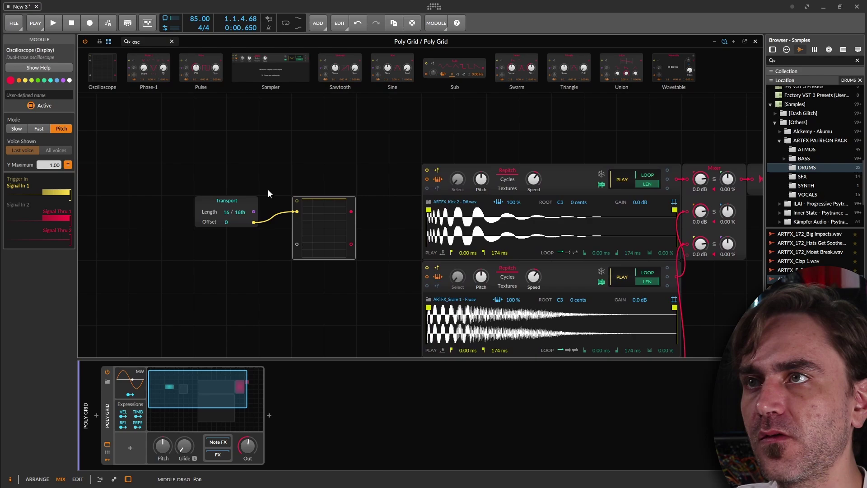
# Step: Set the Transport's length to 1/16th and connect its logic output to the hat sampler's trigger input
pyautogui.moveTo(226, 212)
pyautogui.mouseDown()
pyautogui.moveTo(226, 261)
pyautogui.moveTo(228, 215)
pyautogui.mouseUp()
pyautogui.scroll(2, 239, 212)
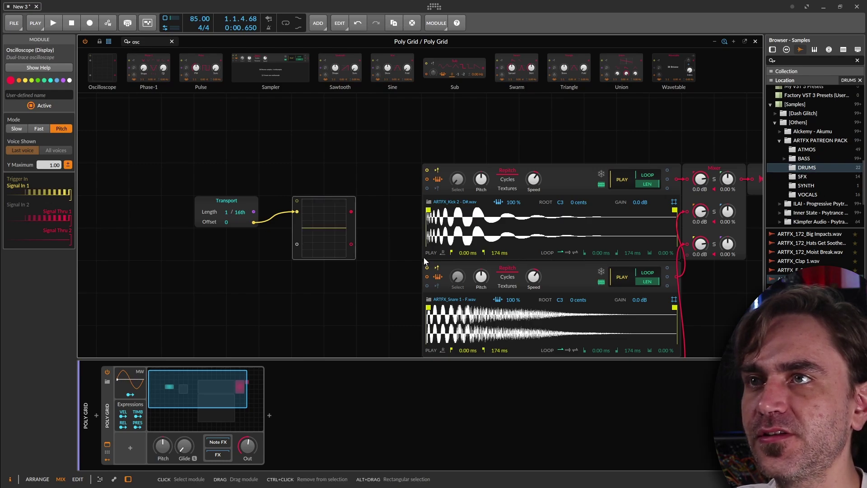
pyautogui.moveTo(355, 201); pyautogui.dragTo(343, 141)
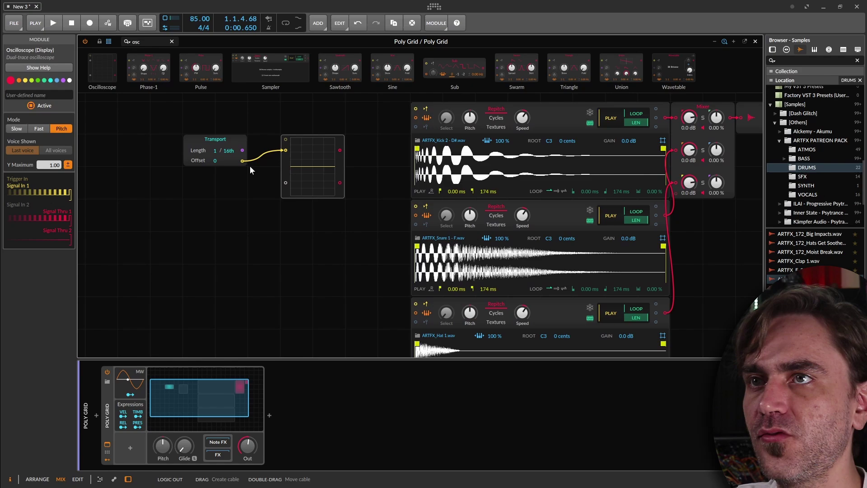
pyautogui.moveTo(242, 161); pyautogui.dragTo(403, 312)
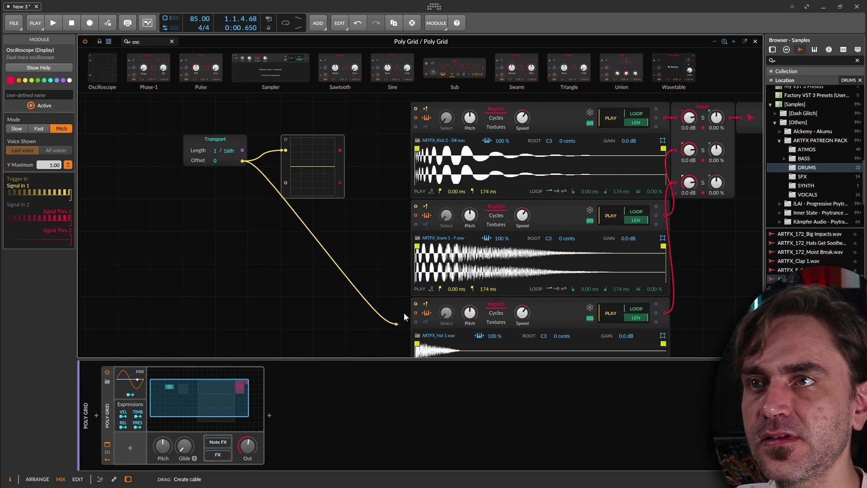
pyautogui.moveTo(404, 312); pyautogui.dragTo(415, 304)
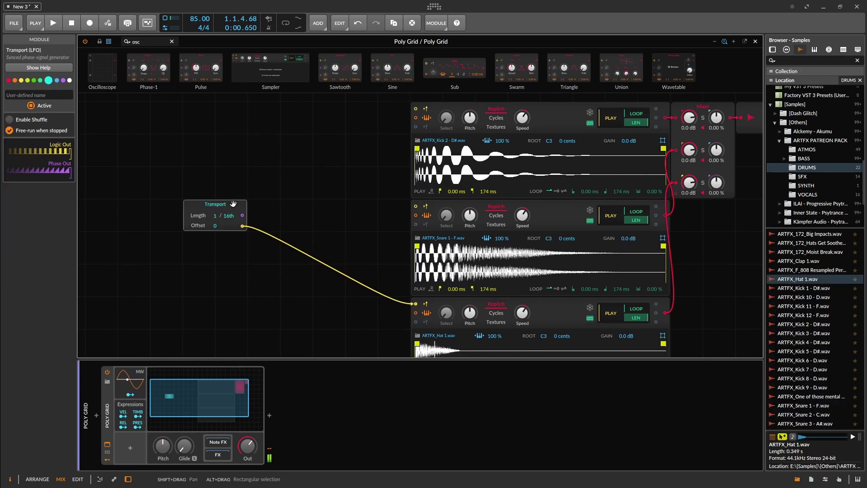
# Step: Duplicate the Transport, connect the copy to the kick sampler's trigger input and set its length to 4/16th
pyautogui.moveTo(232, 204); pyautogui.dragTo(209, 204)
pyautogui.moveTo(327, 121); pyautogui.dragTo(345, 273)
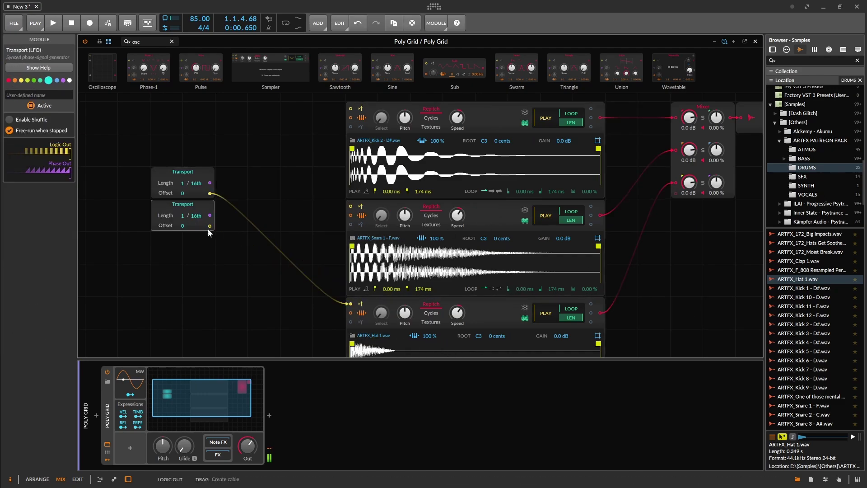
pyautogui.moveTo(210, 226); pyautogui.dragTo(351, 108)
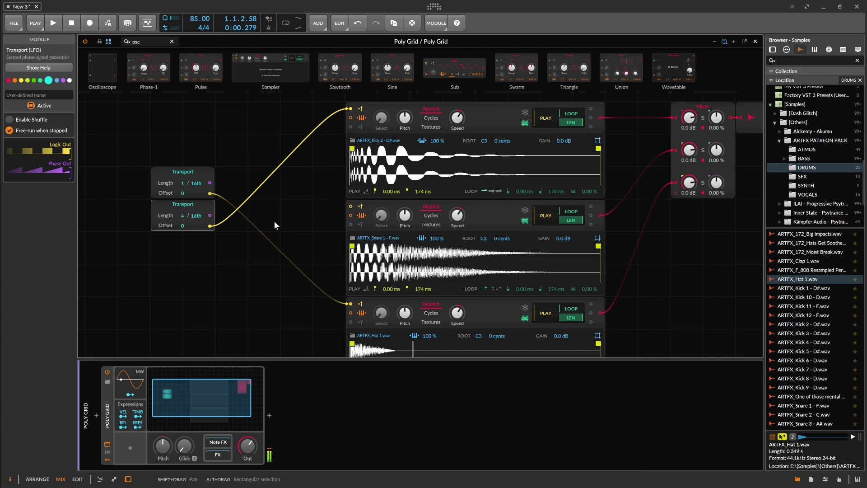
# Step: Align the Transports with their samplers and add a third one with length 2/16th triggering the snare sampler
pyautogui.moveTo(168, 204); pyautogui.dragTo(166, 107)
pyautogui.moveTo(165, 176); pyautogui.dragTo(164, 279)
pyautogui.keyDown('ctrl'); pyautogui.moveTo(164, 110); pyautogui.dragTo(166, 176); pyautogui.keyUp('ctrl')
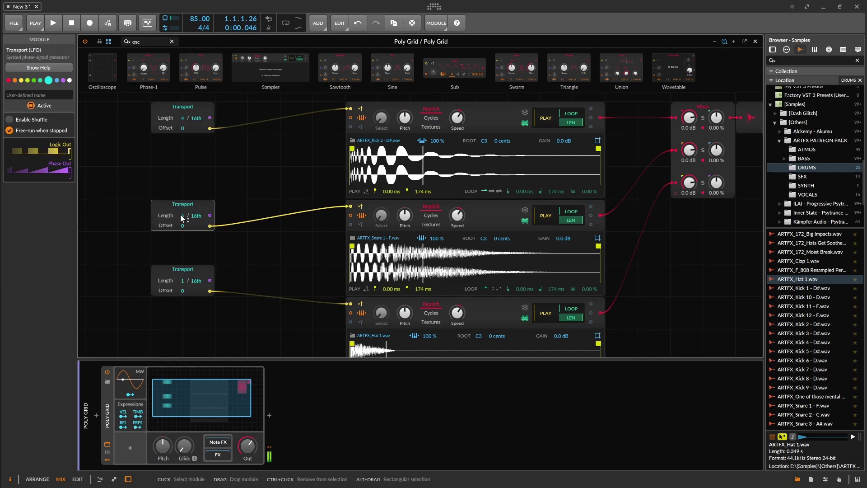
pyautogui.moveTo(182, 214); pyautogui.dragTo(181, 204)
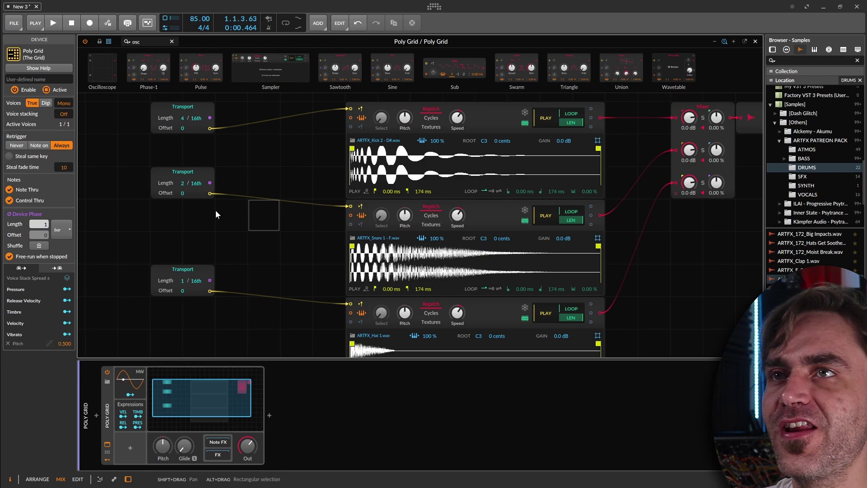
# Step: Turn off Free-run when stopped on all three Transport modules
pyautogui.click(174, 268)
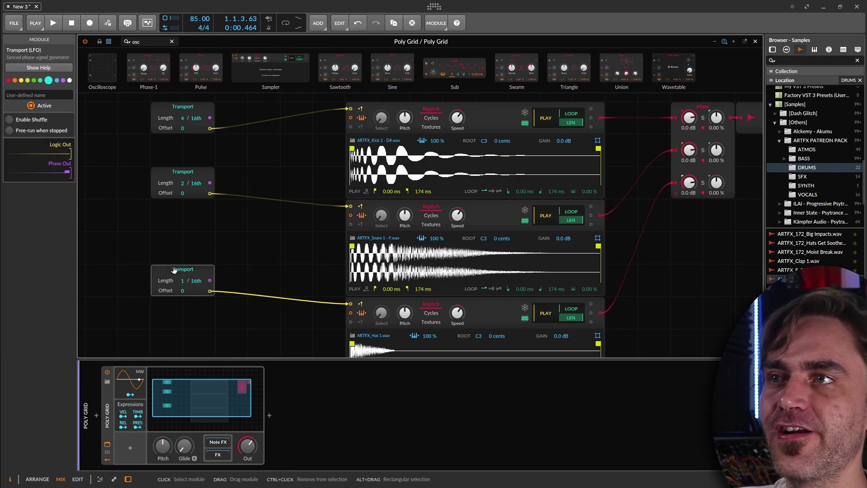
pyautogui.click(169, 170)
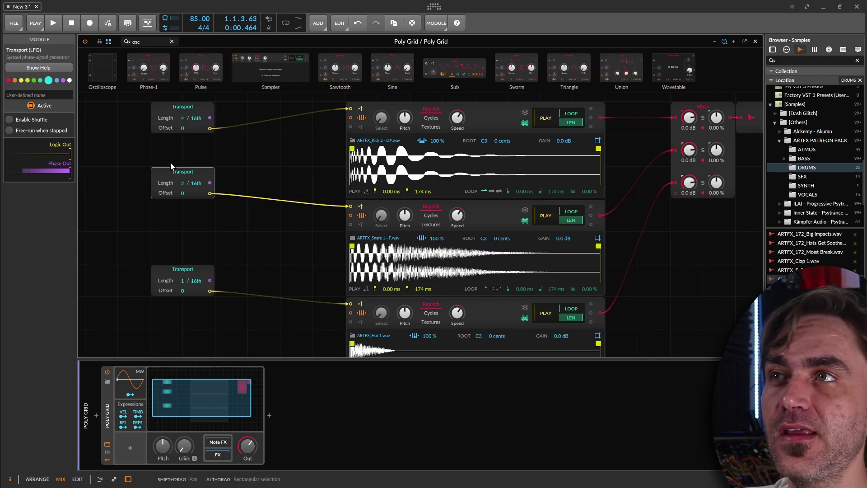
pyautogui.click(158, 108)
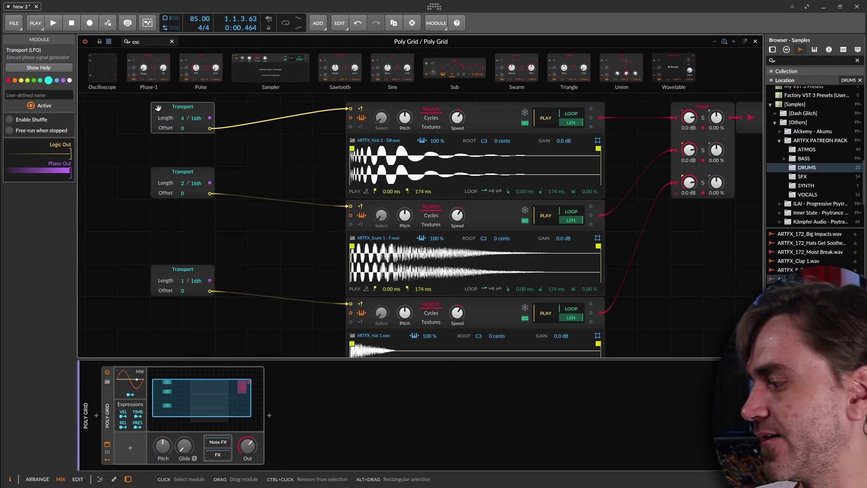
# Step: Play the project to listen to the kick, snare and hat pattern, and stop playback
pyautogui.click(307, 165)
pyautogui.press('space')
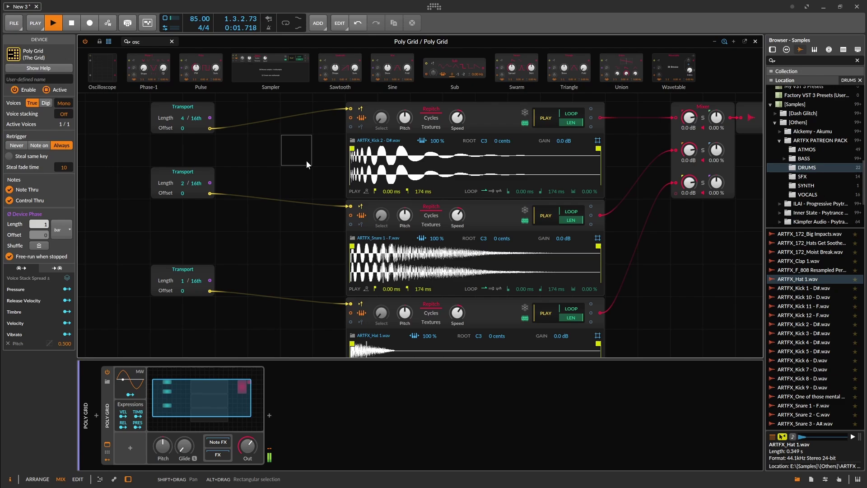
pyautogui.press('space')
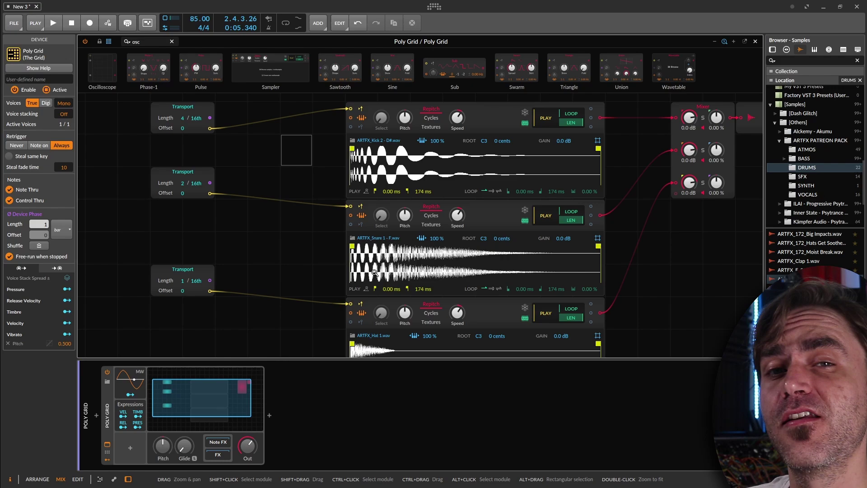
# Step: Add a NOT gate below the kick's Transport and feed it from that Transport's logic output
pyautogui.click(171, 41)
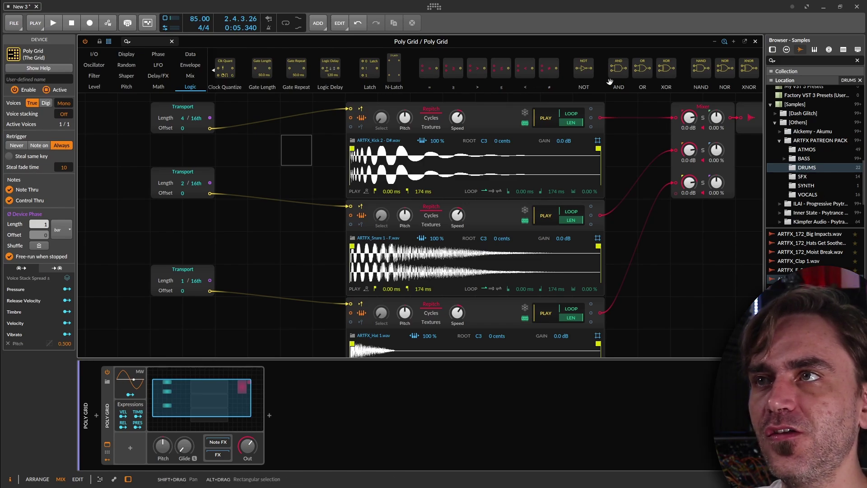
pyautogui.moveTo(583, 72); pyautogui.dragTo(263, 152)
pyautogui.moveTo(210, 130); pyautogui.dragTo(253, 153)
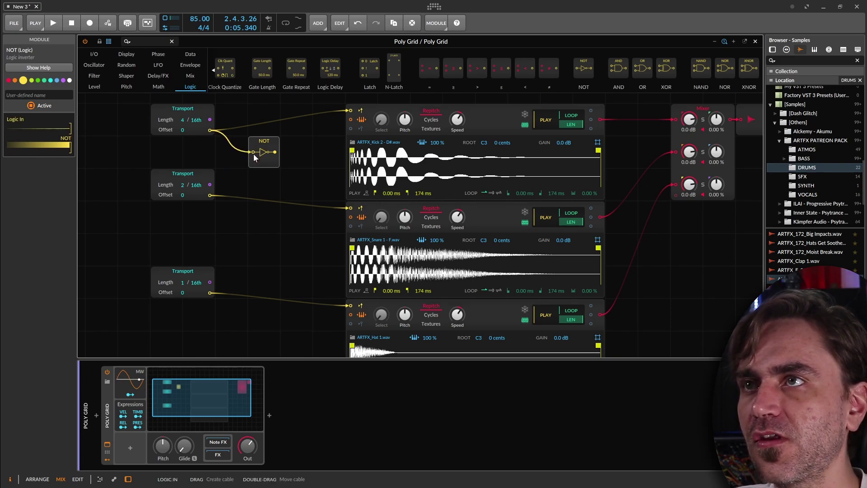
# Step: Insert an AND gate before the snare sampler's trigger, combining the snare Transport's logic output with the NOT gate's output
pyautogui.moveTo(619, 68); pyautogui.dragTo(350, 206)
pyautogui.moveTo(209, 193); pyautogui.dragTo(285, 218)
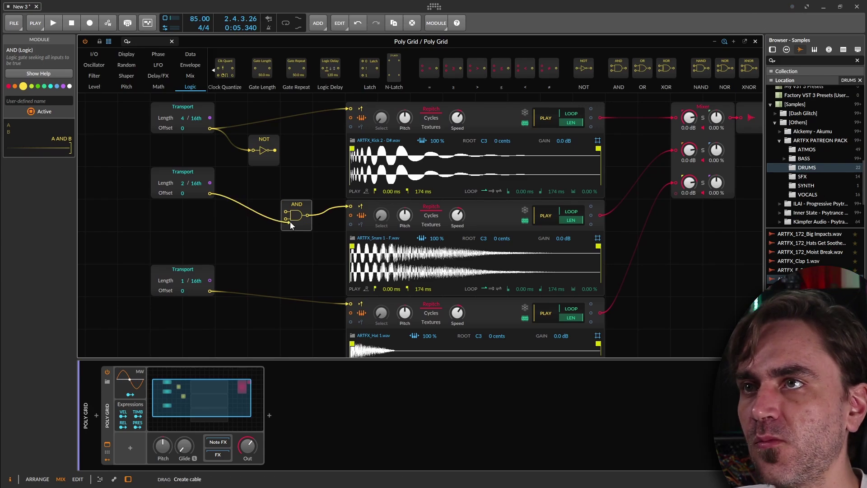
pyautogui.moveTo(274, 149); pyautogui.dragTo(284, 211)
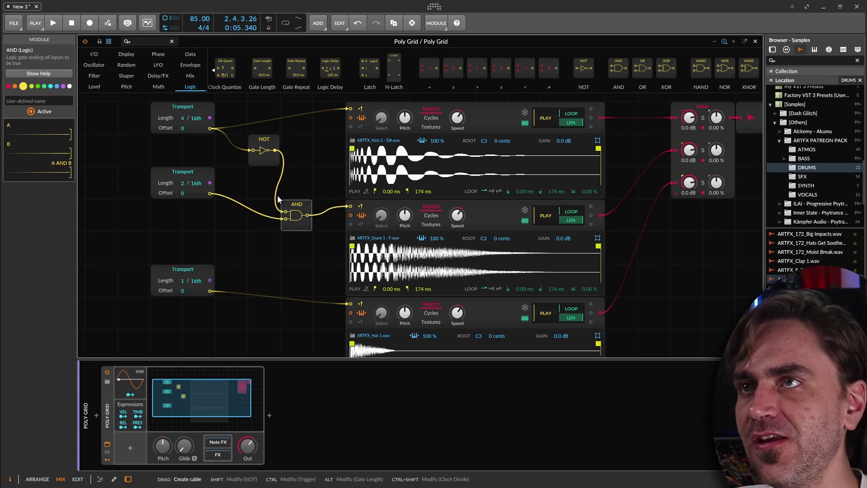
# Step: Inspect the input and output signals of the NOT gate and the AND gate
pyautogui.click(266, 138)
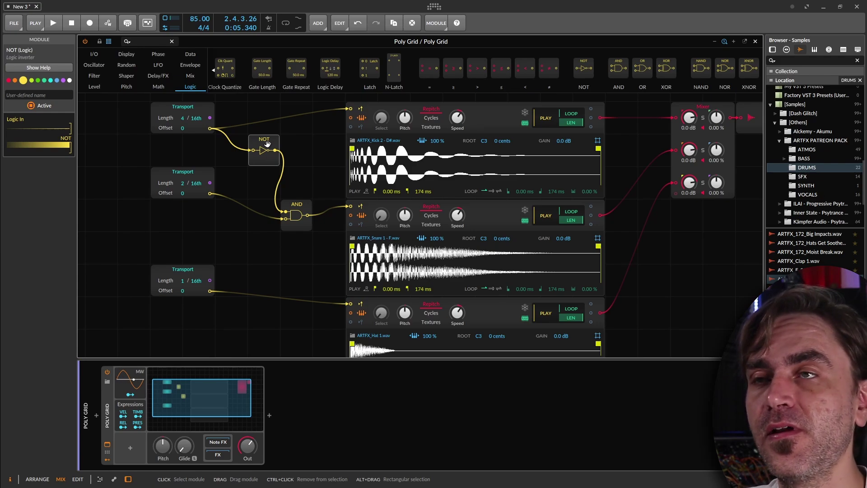
pyautogui.click(297, 225)
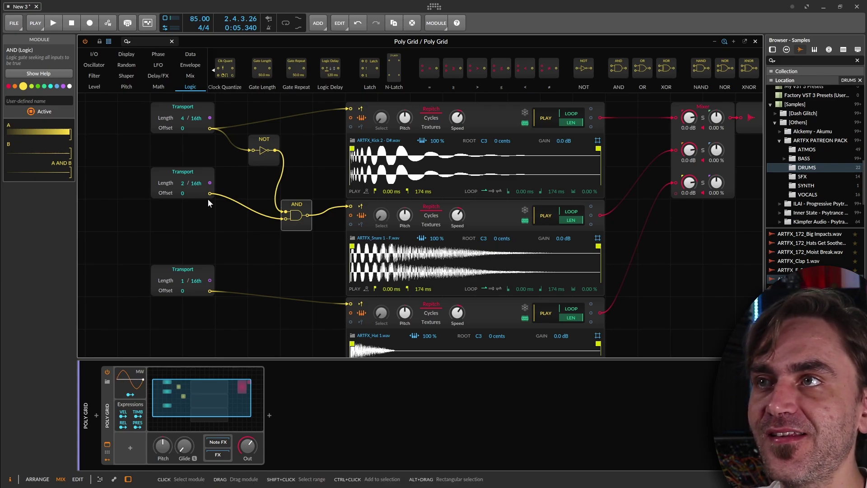
pyautogui.click(264, 144)
pyautogui.click(299, 214)
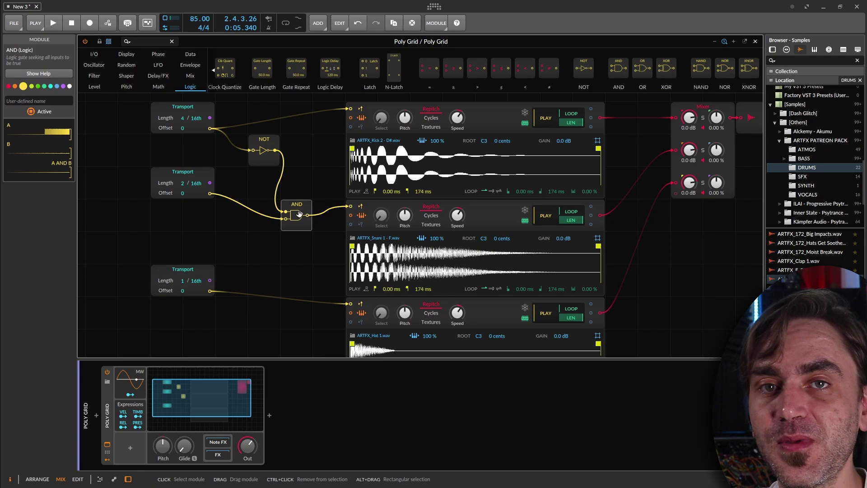
# Step: Play the gated snare pattern and move the NOT gate down, closer to the snare's Transport
pyautogui.click(301, 184)
pyautogui.press('space')
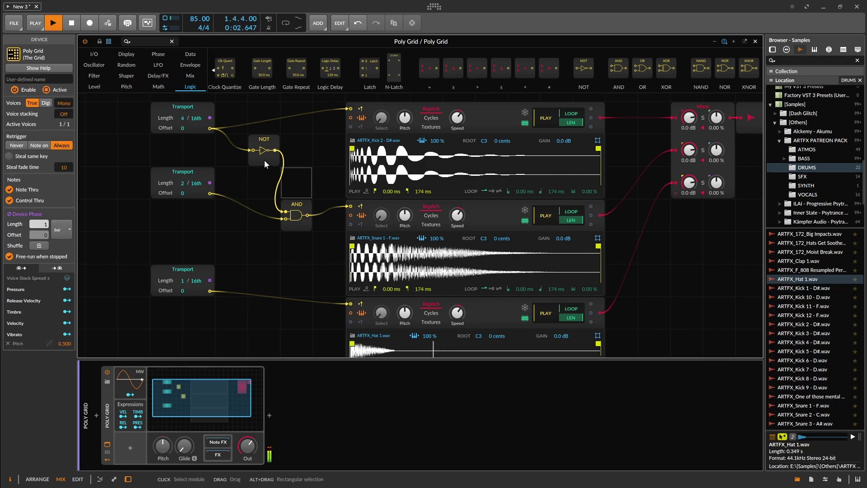
pyautogui.moveTo(269, 151); pyautogui.dragTo(269, 183)
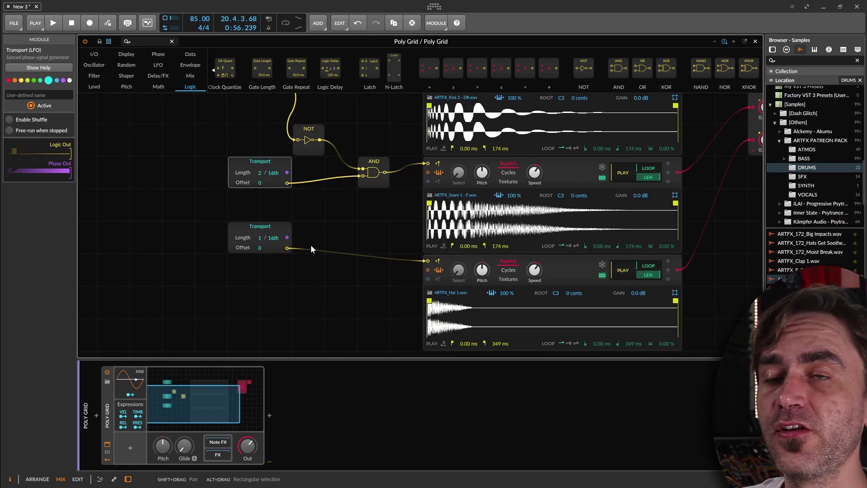
# Step: Set the hat Transport's length to 1/32nd and place a duplicate directly below it with a length of 1/16th
pyautogui.click(269, 228)
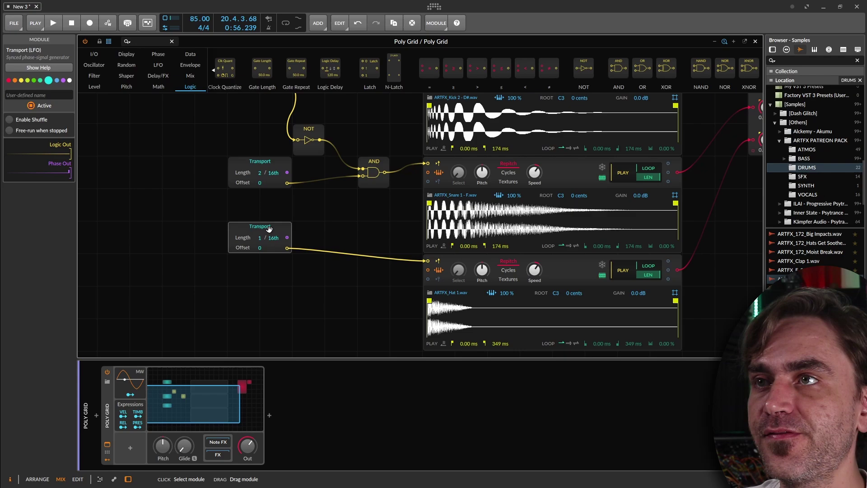
pyautogui.moveTo(274, 237); pyautogui.dragTo(272, 227)
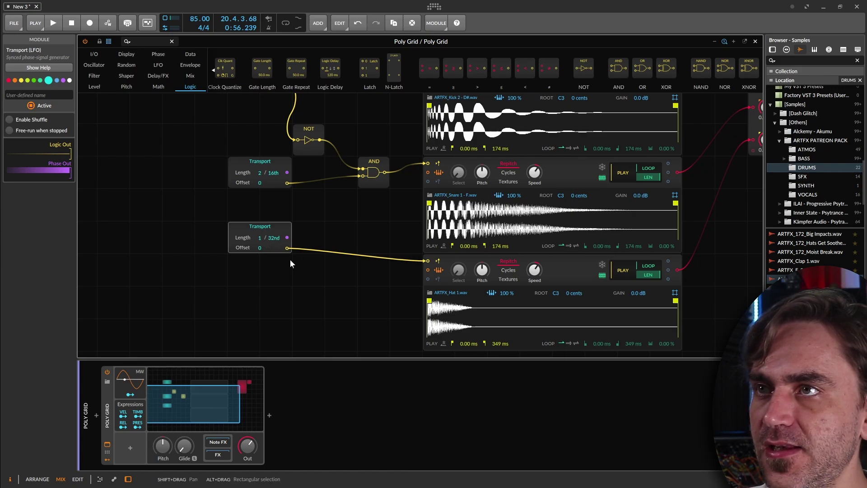
pyautogui.hotkey('ctrl', 'd')
pyautogui.click(342, 219)
pyautogui.moveTo(335, 224); pyautogui.dragTo(288, 278)
pyautogui.scroll(1, 273, 270)
# Step: Play the project and compare the hat sampler triggered by the 1/16th Transport and by the 1/32nd Transport
pyautogui.press('space')
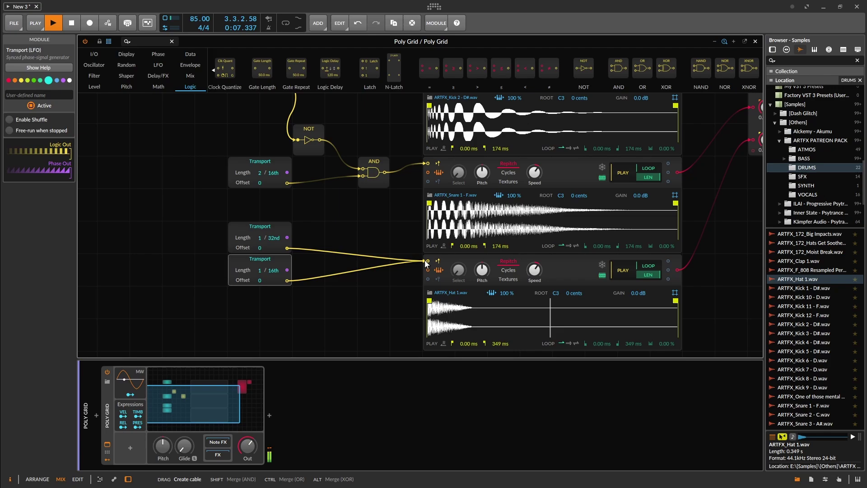
pyautogui.moveTo(287, 281); pyautogui.dragTo(427, 260)
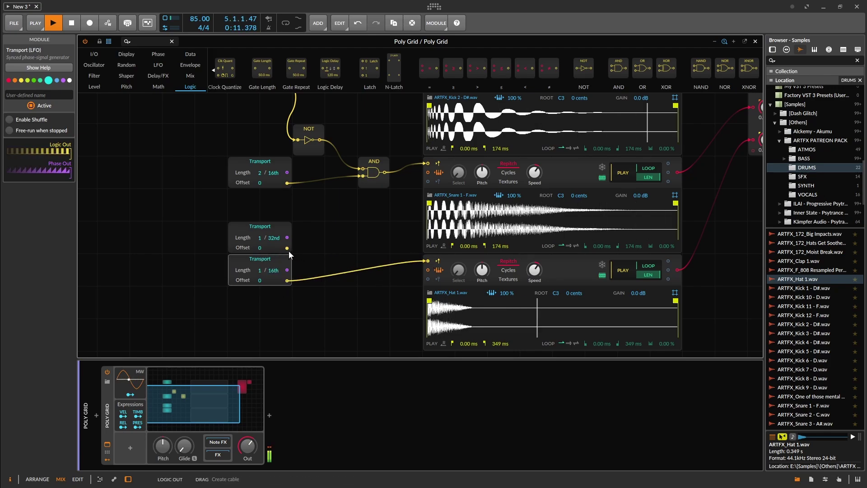
pyautogui.moveTo(288, 248); pyautogui.dragTo(428, 260)
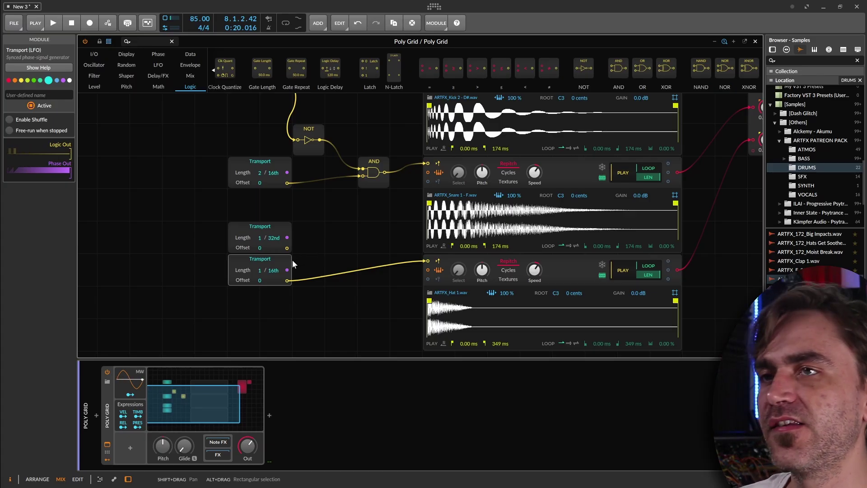
# Step: Swap the 1/16th and 1/32nd Transports vertically and add an AND gate fed by the 1/32nd Transport's logic output
pyautogui.click(276, 233)
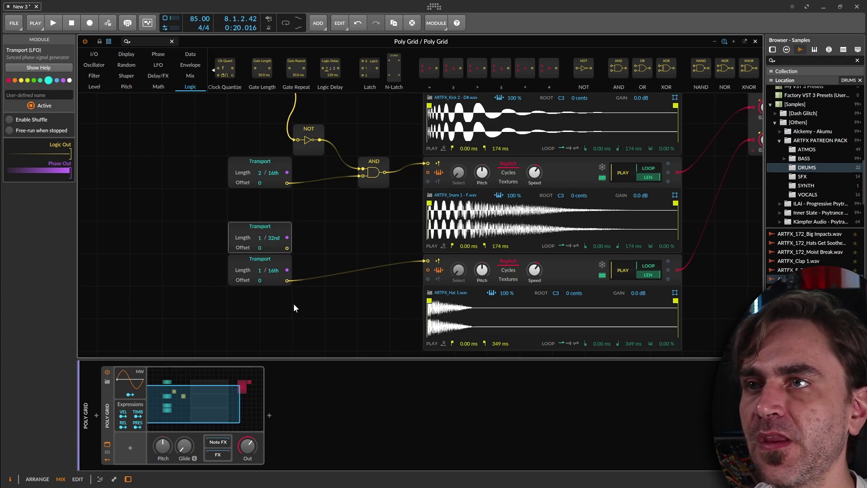
pyautogui.moveTo(296, 312); pyautogui.dragTo(279, 302)
pyautogui.moveTo(259, 228); pyautogui.dragTo(258, 266)
pyautogui.moveTo(618, 68); pyautogui.dragTo(334, 298)
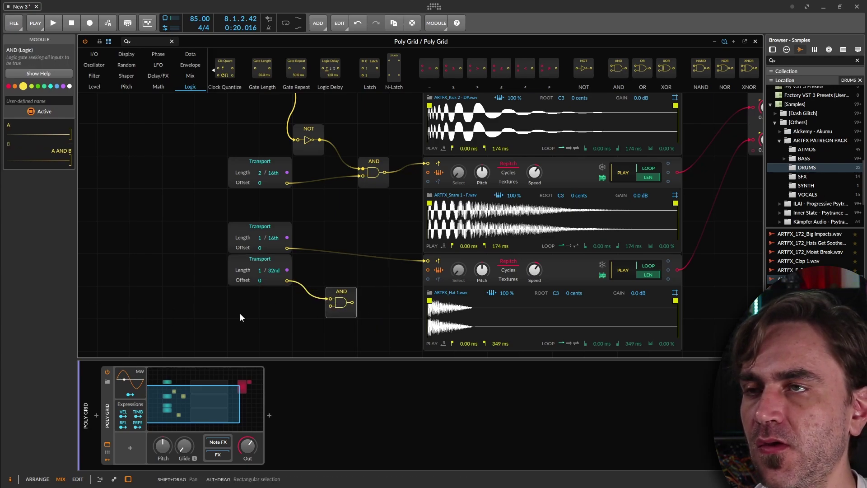
# Step: Duplicate the 1/32nd Transport below with a length of 1/2nd, and combine both through the AND gate into the hat sampler's trigger
pyautogui.click(219, 320)
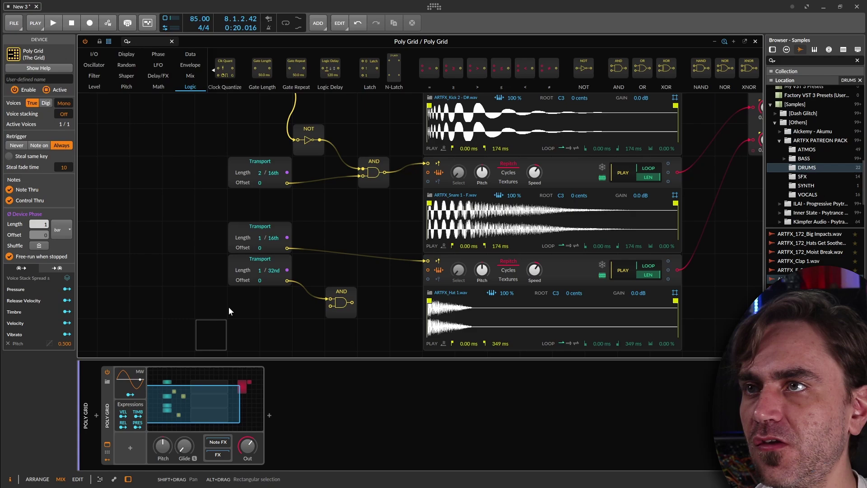
pyautogui.click(230, 306)
pyautogui.click(248, 251)
pyautogui.click(250, 265)
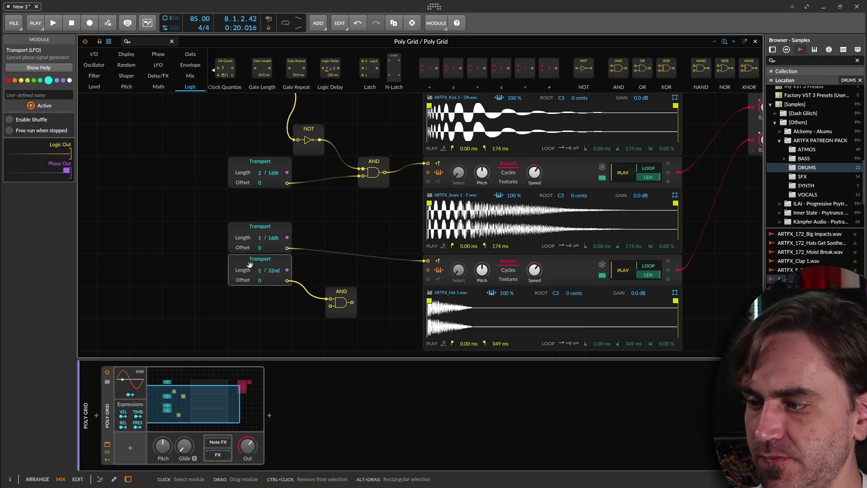
pyautogui.hotkey('ctrl', 'd')
pyautogui.moveTo(259, 302); pyautogui.dragTo(259, 296)
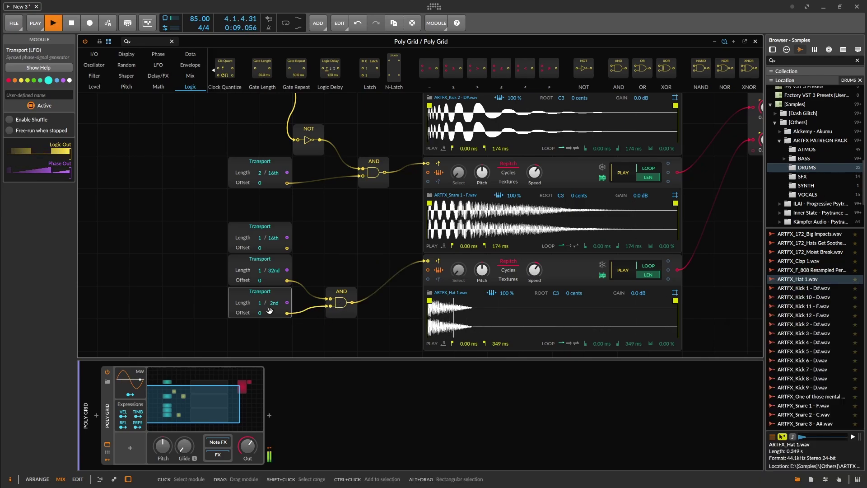
# Step: Inspect the hat AND gate's input and output signals while listening to the gated hat pattern
pyautogui.click(339, 302)
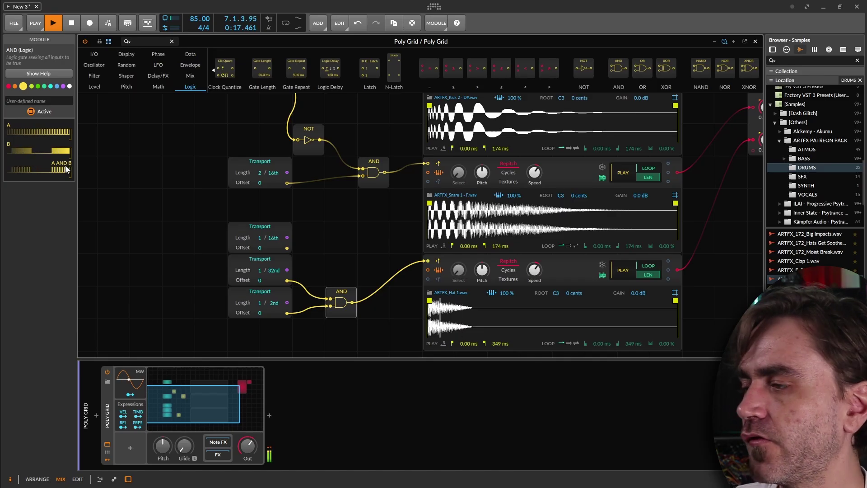
pyautogui.click(331, 221)
pyautogui.press('space')
pyautogui.click(270, 307)
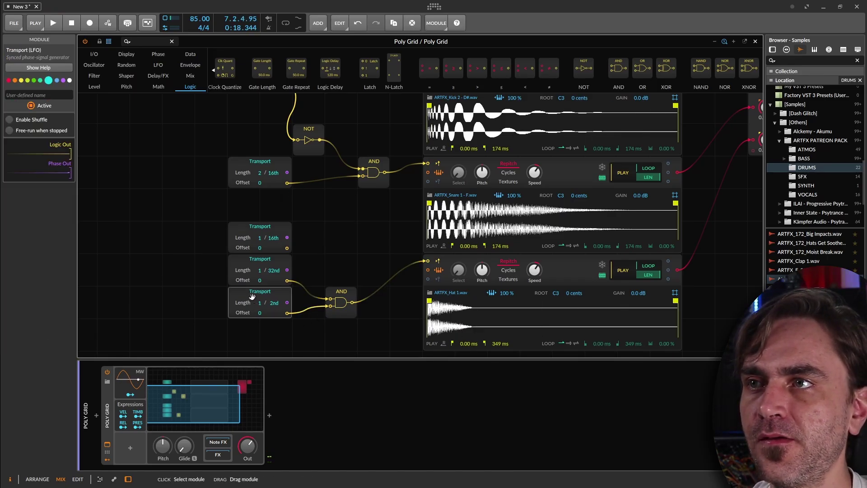
pyautogui.click(343, 301)
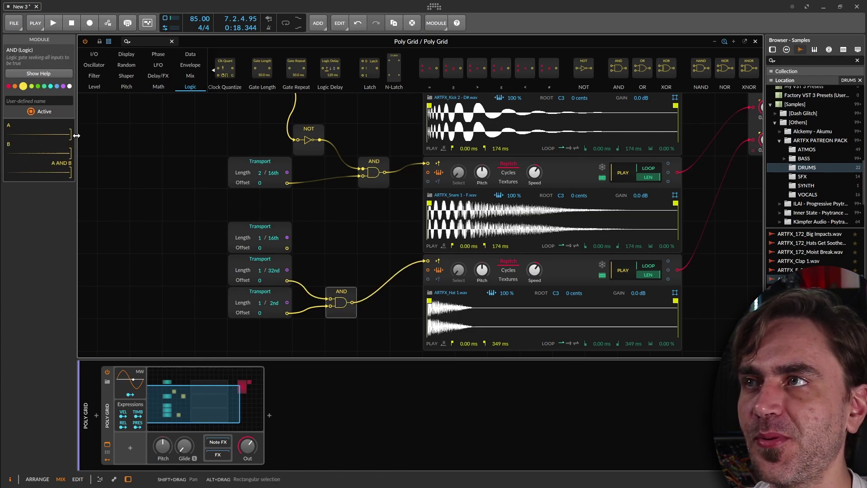
pyautogui.press('space')
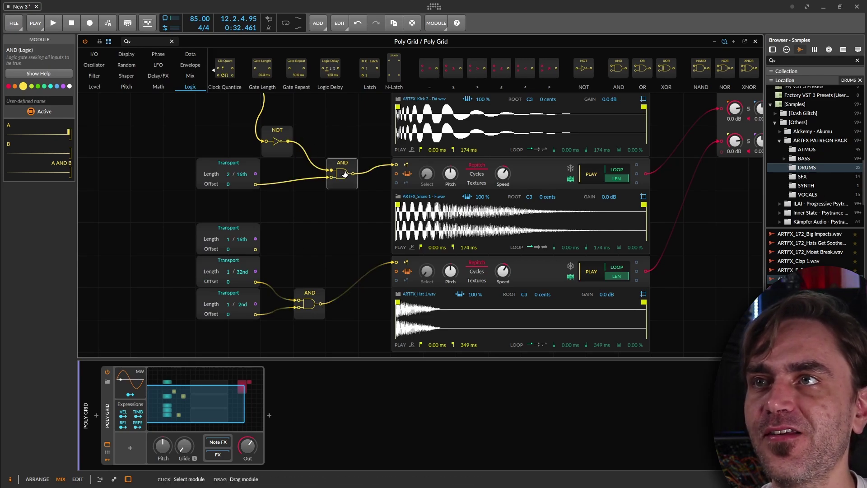
pyautogui.click(336, 238)
pyautogui.moveTo(583, 68); pyautogui.dragTo(301, 242)
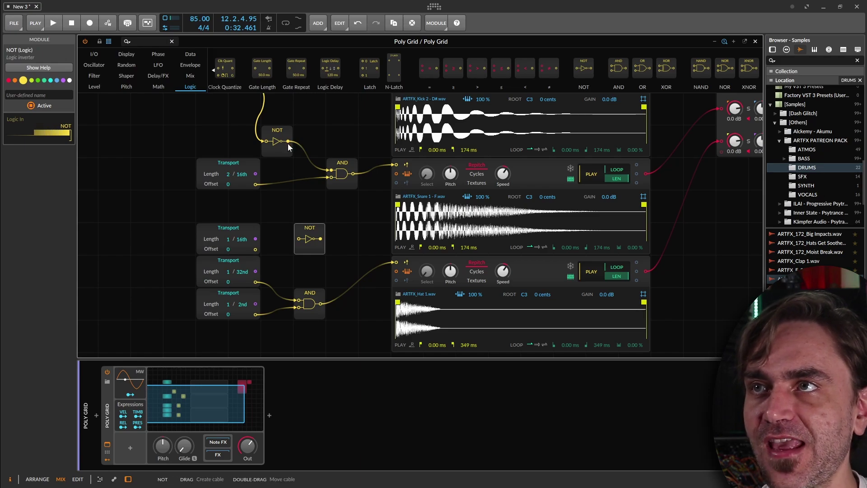
pyautogui.press('Delete')
# Step: Move the existing NOT gate back up directly beneath the kick's Transport
pyautogui.click(278, 122)
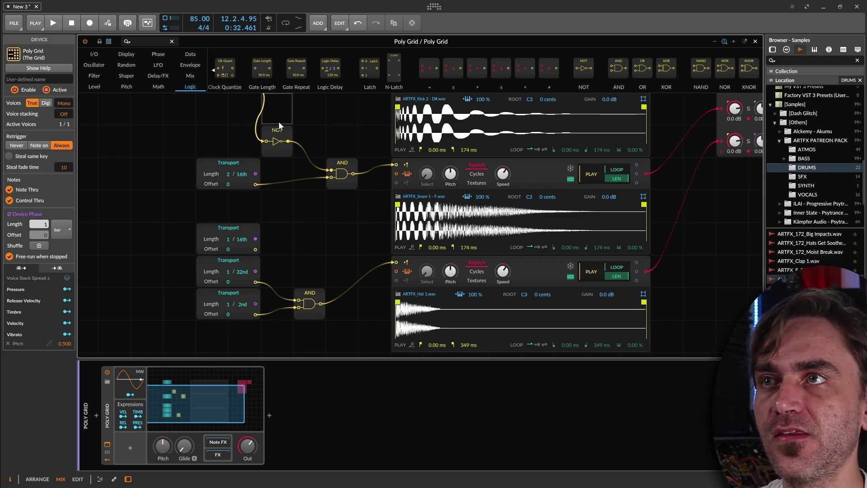
pyautogui.scroll(2, 297, 162)
pyautogui.moveTo(296, 183); pyautogui.dragTo(277, 176)
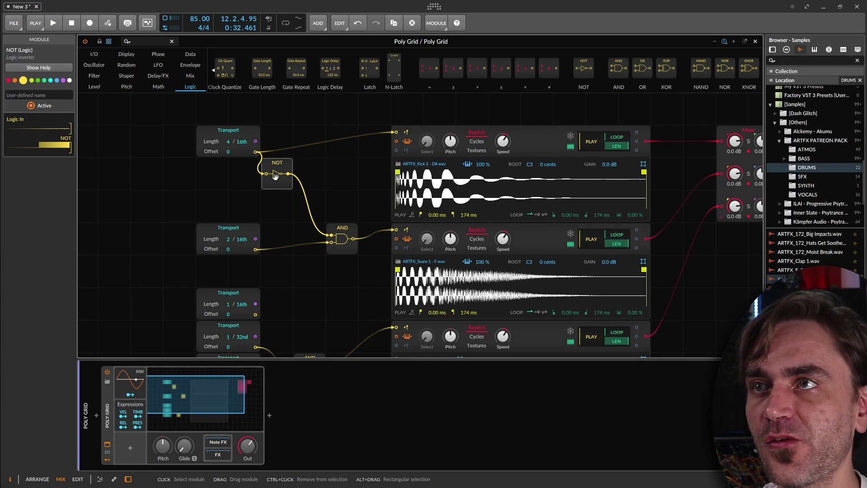
# Step: Add a NOT gate below the snare's Transport and feed it from that Transport's logic output
pyautogui.moveTo(290, 299); pyautogui.dragTo(273, 234)
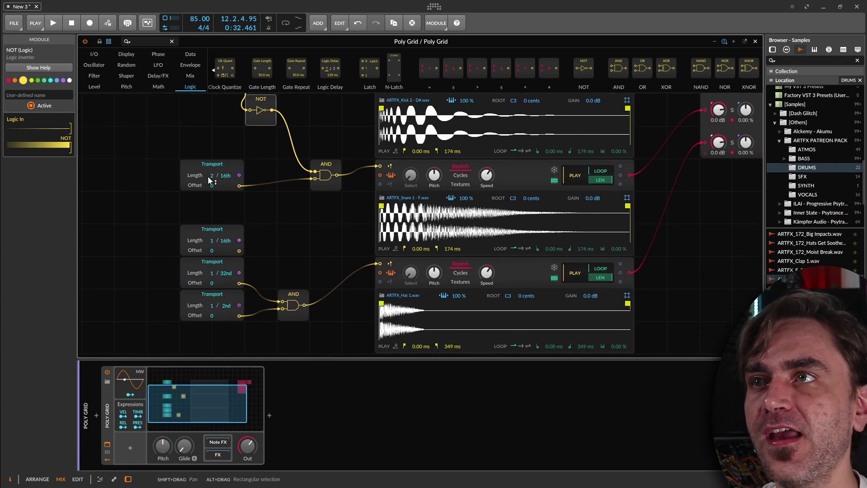
pyautogui.moveTo(583, 68); pyautogui.dragTo(293, 208)
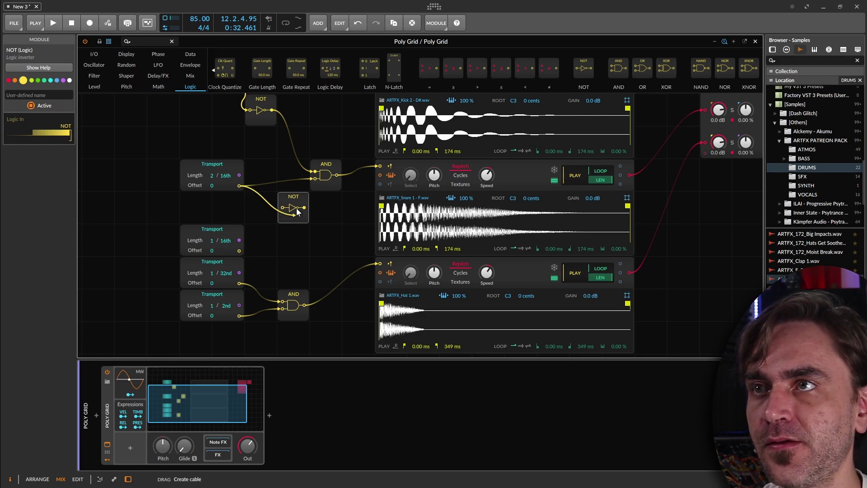
pyautogui.moveTo(296, 207); pyautogui.dragTo(263, 207)
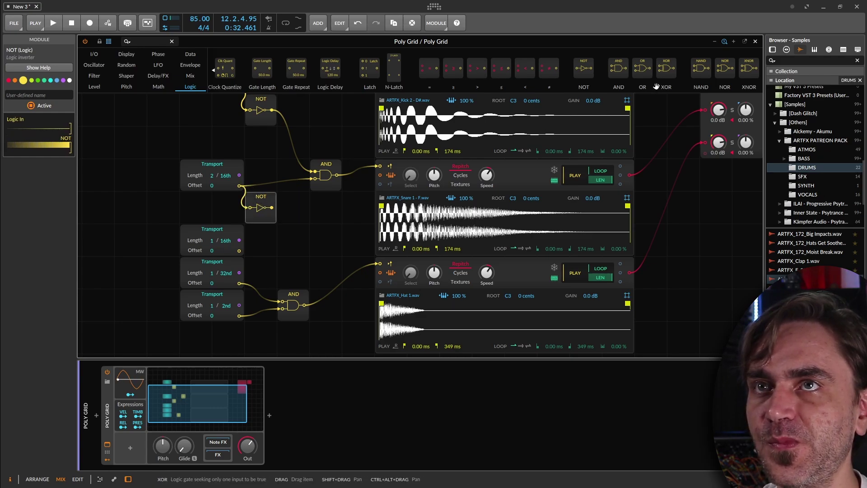
# Step: Chain two more AND gates that combine the gated hat signal with both NOT gates' outputs, and use the result as the hat sampler's trigger
pyautogui.moveTo(618, 68); pyautogui.dragTo(324, 274)
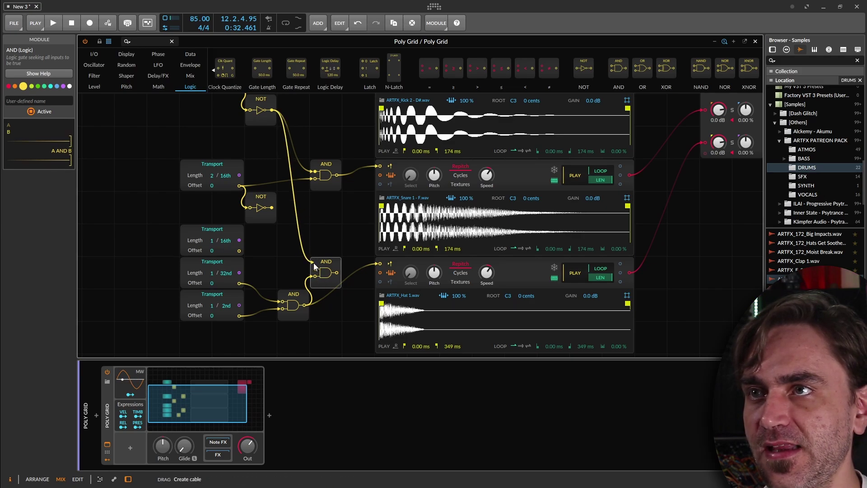
pyautogui.moveTo(316, 278)
pyautogui.mouseDown()
pyautogui.moveTo(322, 308)
pyautogui.moveTo(325, 274)
pyautogui.mouseUp()
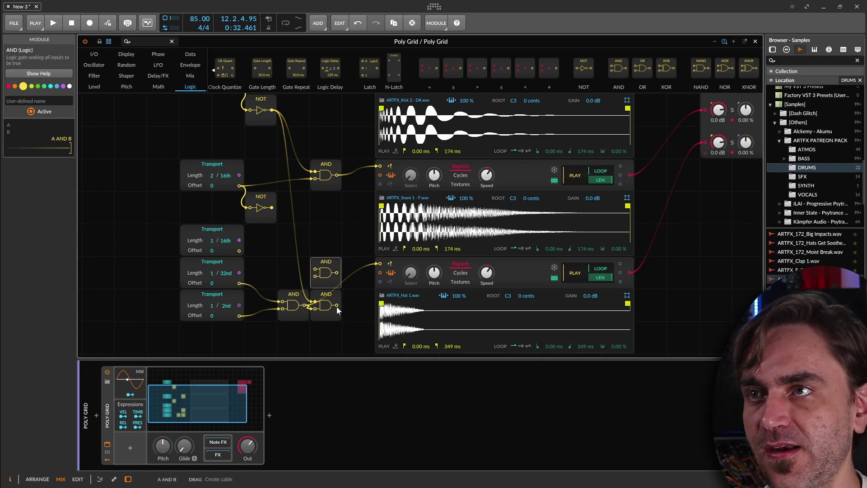
pyautogui.moveTo(337, 306); pyautogui.dragTo(315, 275)
pyautogui.moveTo(272, 207); pyautogui.dragTo(315, 269)
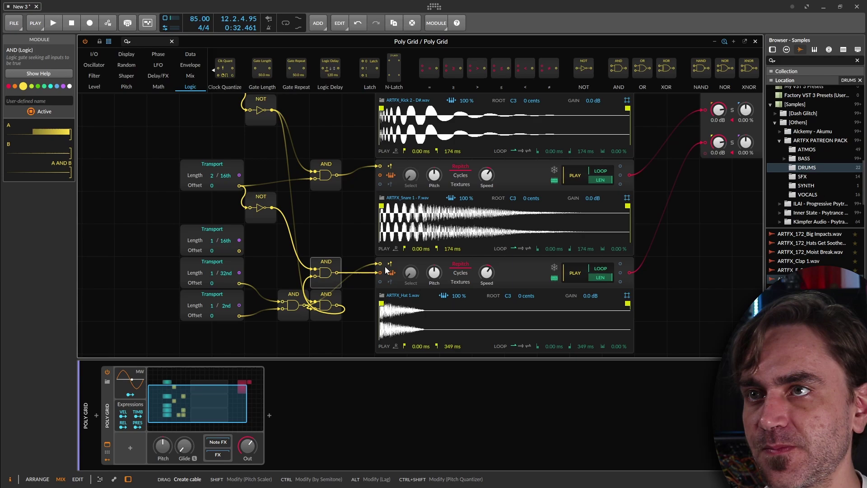
pyautogui.press('space')
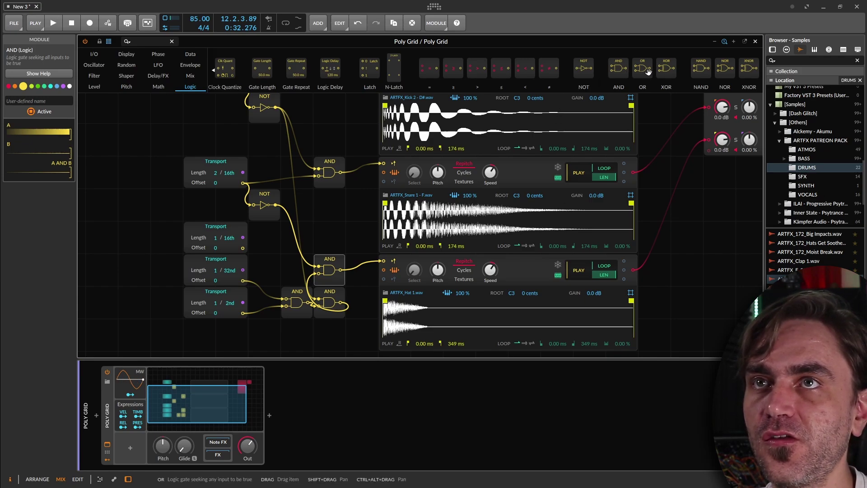
# Step: Insert an OR gate before the hat sampler's trigger, combining the 1/16th Transport's logic output with the final AND gate's output
pyautogui.moveTo(646, 71); pyautogui.dragTo(333, 246)
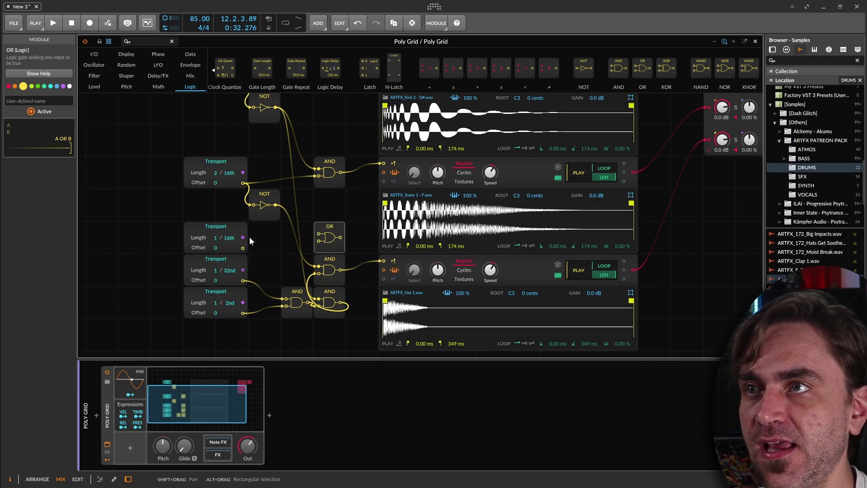
pyautogui.moveTo(244, 247); pyautogui.dragTo(299, 263)
pyautogui.moveTo(330, 227); pyautogui.dragTo(329, 259)
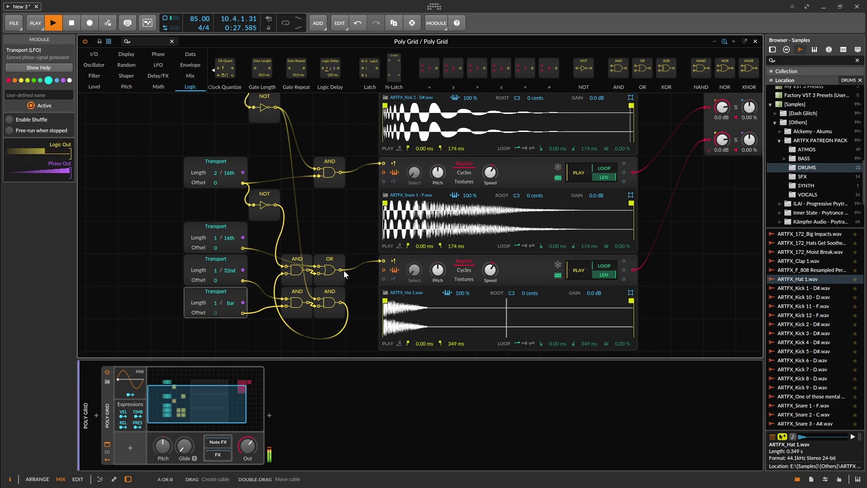
# Step: Inspect the OR gate's signals during playback and try triggering the hat sampler directly from the AND gate's output
pyautogui.click(337, 270)
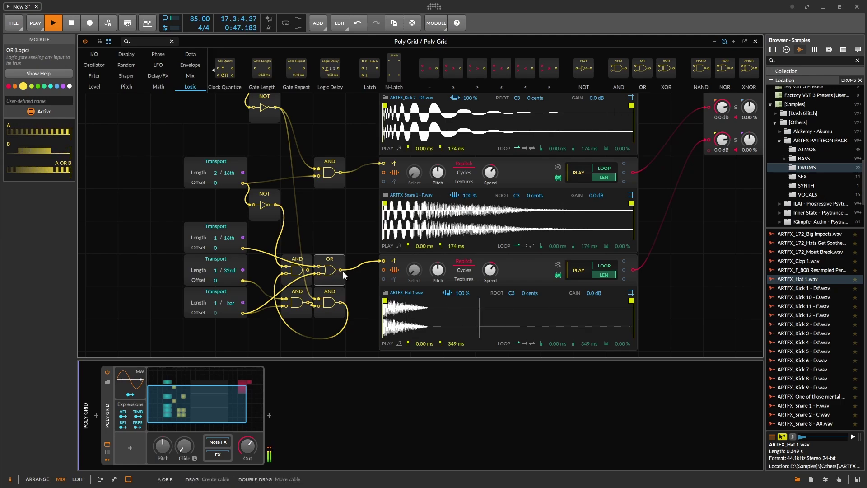
pyautogui.moveTo(341, 270); pyautogui.dragTo(287, 306)
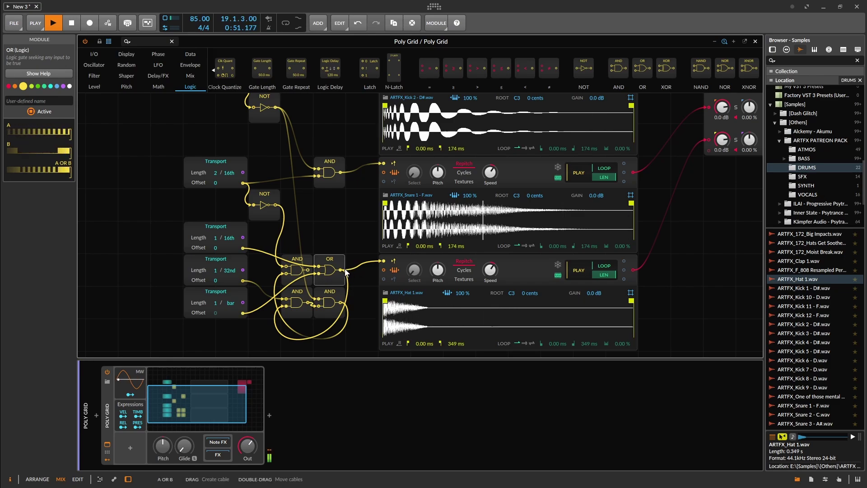
pyautogui.moveTo(307, 270); pyautogui.dragTo(382, 261)
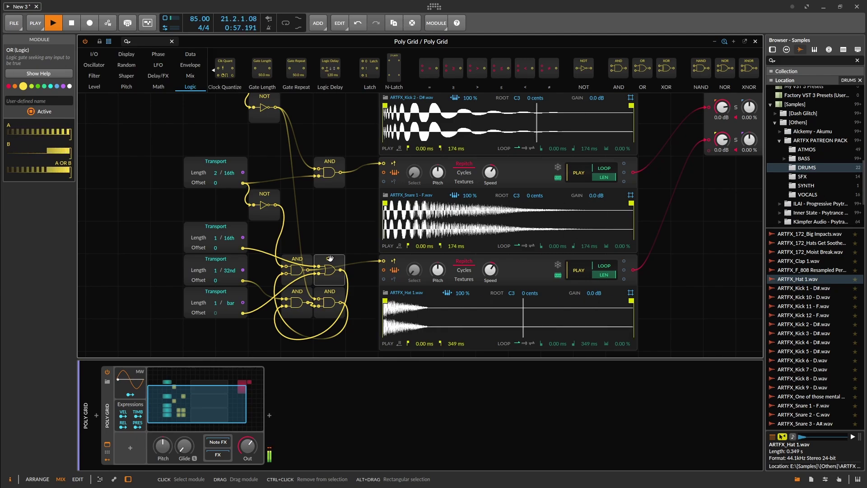
pyautogui.moveTo(229, 303); pyautogui.dragTo(231, 325)
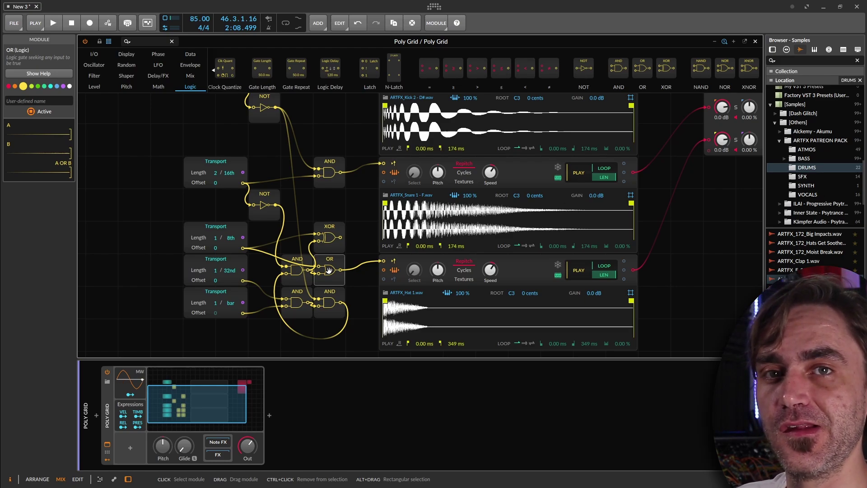
# Step: Compare the input and output signals of the XOR gate and the OR gate during playback, and stop playback
pyautogui.click(330, 228)
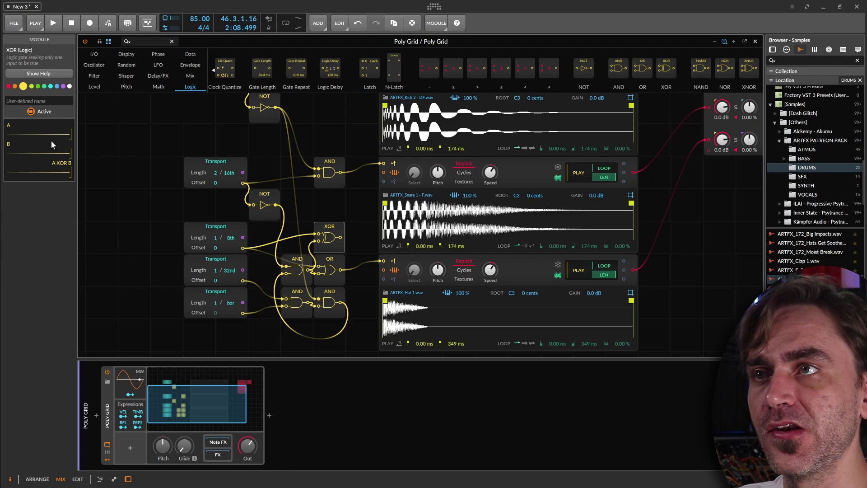
pyautogui.click(331, 268)
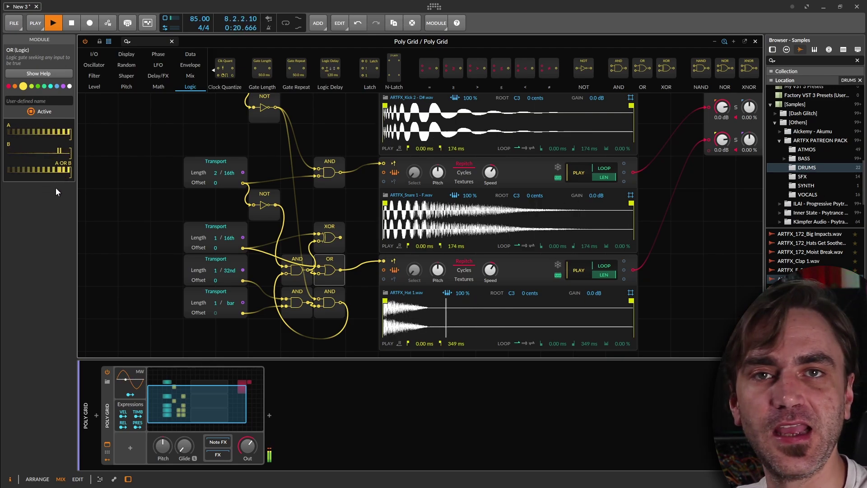
pyautogui.click(331, 212)
pyautogui.press('space')
# Step: Feed the hat sampler's trigger from the XOR gate's output in place of the OR gate's
pyautogui.click(329, 228)
pyautogui.moveTo(339, 237); pyautogui.dragTo(383, 260)
pyautogui.click(334, 262)
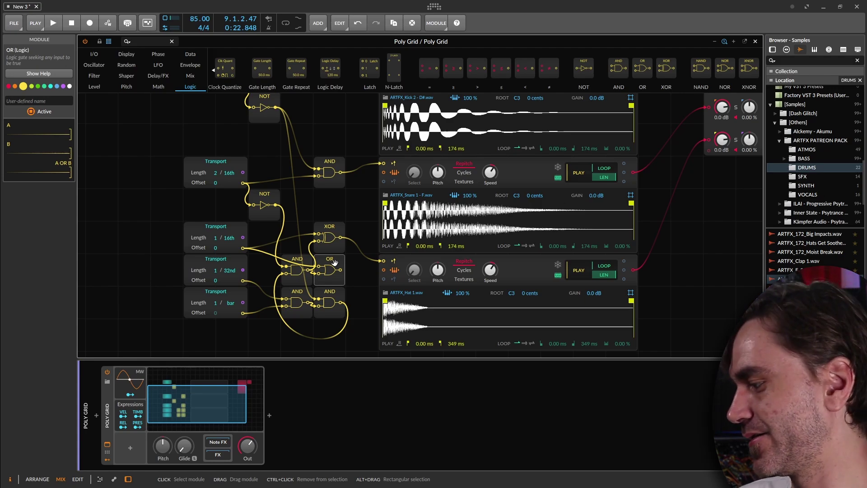
# Step: Inspect the XOR gate's input and output signals during playback, and stop playback
pyautogui.click(330, 236)
pyautogui.press('space')
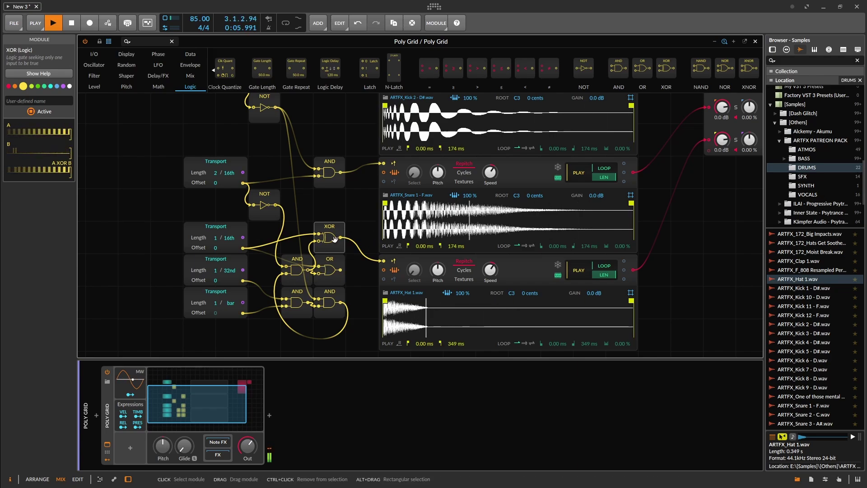
pyautogui.moveTo(336, 216); pyautogui.dragTo(291, 226)
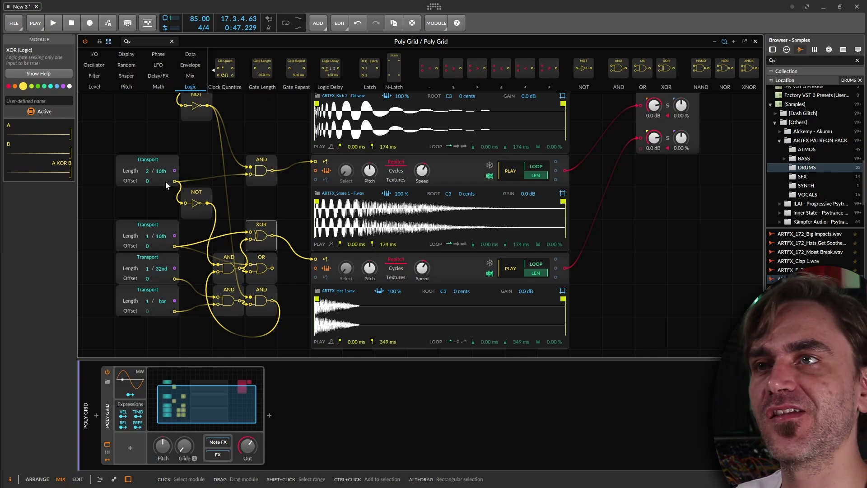
pyautogui.moveTo(245, 204); pyautogui.dragTo(308, 206)
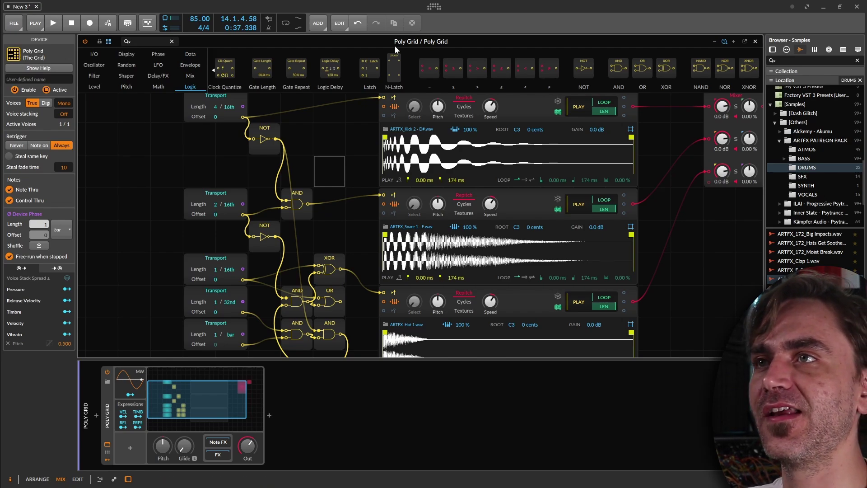
# Step: Add Dice and Chance modules, and feed the snare sampler's pitch from the Dice, triggered by the 2/16th Transport's NOT gate
pyautogui.moveTo(112, 224); pyautogui.dragTo(215, 171)
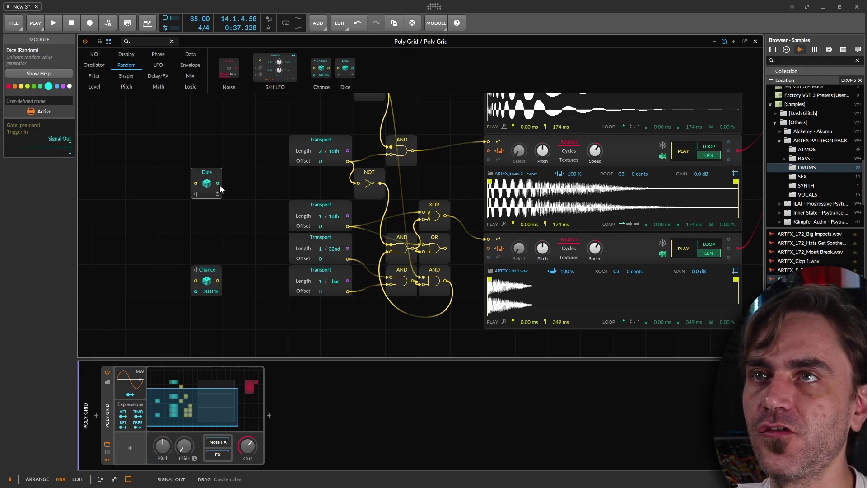
pyautogui.moveTo(219, 183); pyautogui.dragTo(488, 248)
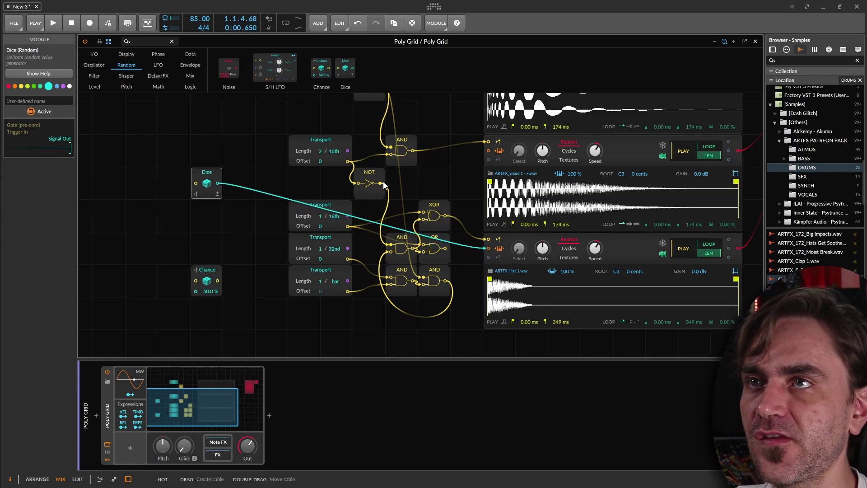
pyautogui.moveTo(218, 183); pyautogui.dragTo(488, 150)
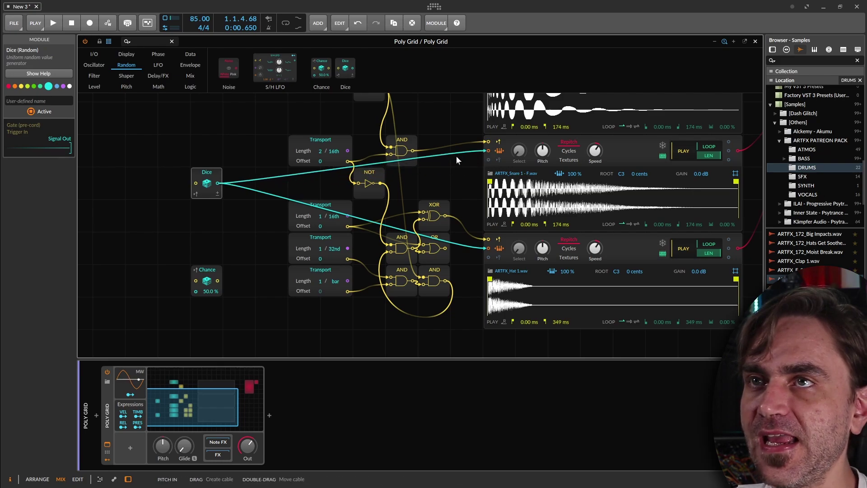
pyautogui.doubleClick(488, 248)
pyautogui.moveTo(380, 182); pyautogui.dragTo(195, 183)
pyautogui.press('space')
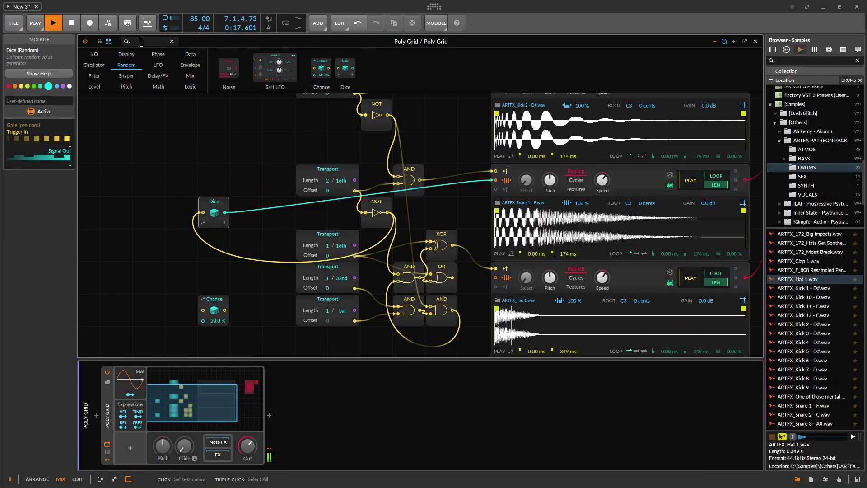
# Step: Insert an Attenuate module between the Dice and the snare sampler's pitch input, set to 58.0 %
pyautogui.write('ate')
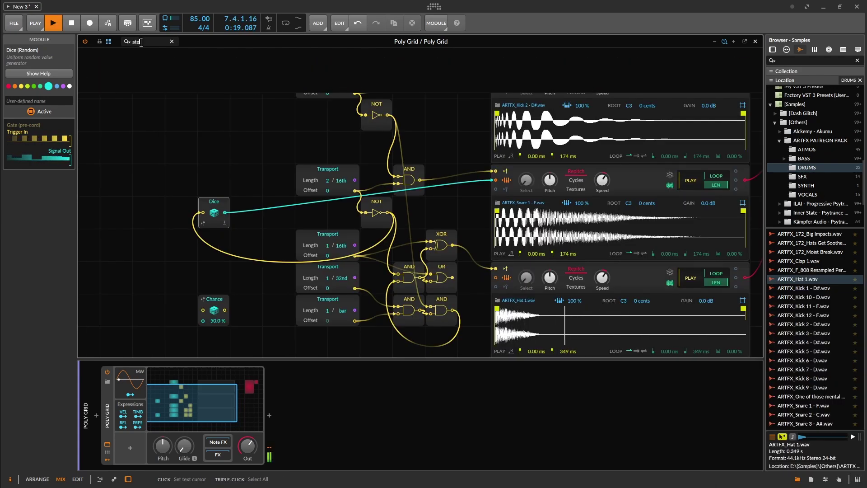
pyautogui.press('BackSpace')
pyautogui.write('te')
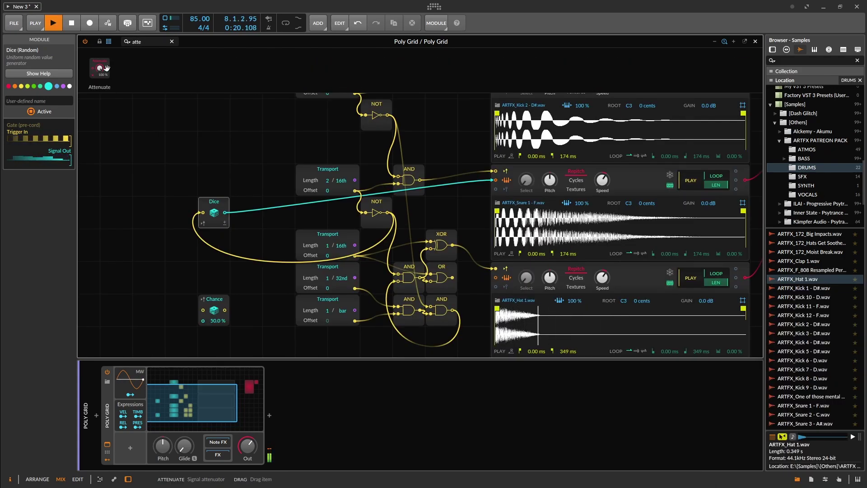
pyautogui.moveTo(100, 68); pyautogui.dragTo(246, 198)
pyautogui.moveTo(244, 144); pyautogui.dragTo(185, 114)
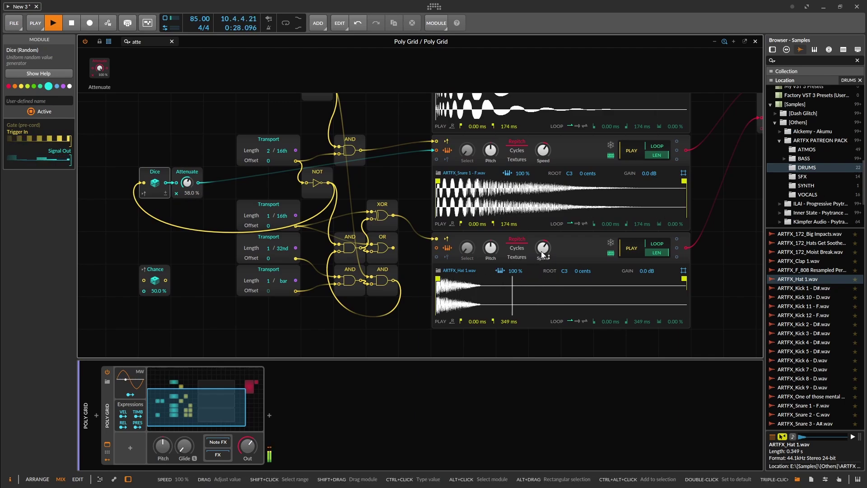
# Step: Try the hat sampler at a lower speed of 24.0 %
pyautogui.moveTo(543, 247); pyautogui.dragTo(542, 247)
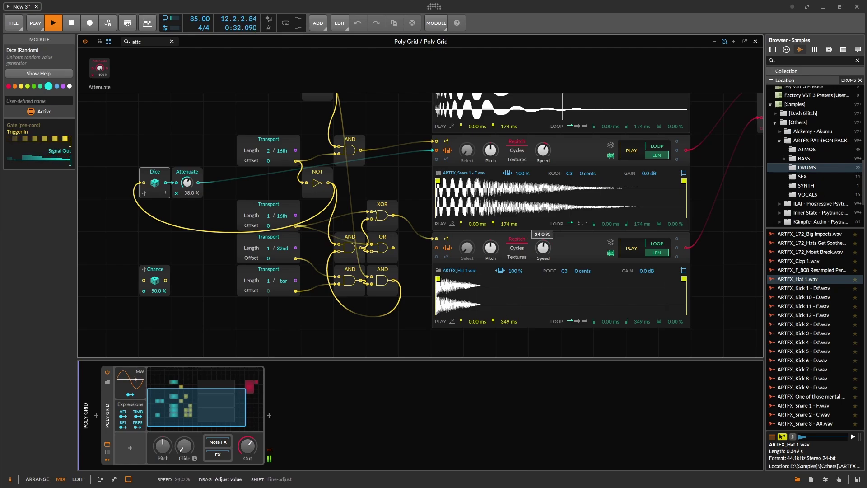
pyautogui.moveTo(542, 247); pyautogui.dragTo(543, 247)
pyautogui.moveTo(207, 250); pyautogui.dragTo(273, 208)
# Step: Duplicate the Dice, trigger the copy from the OR gate's output, and try it on the hat sampler's pitch input
pyautogui.click(219, 156)
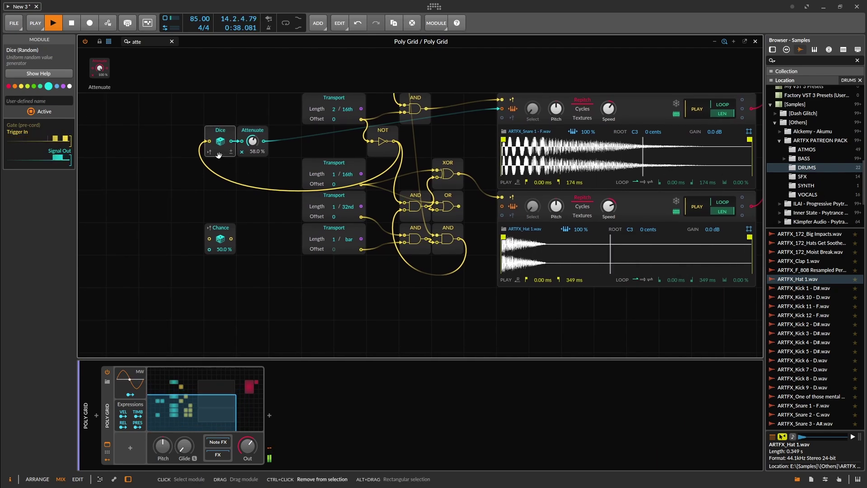
pyautogui.hotkey('ctrl', 'd')
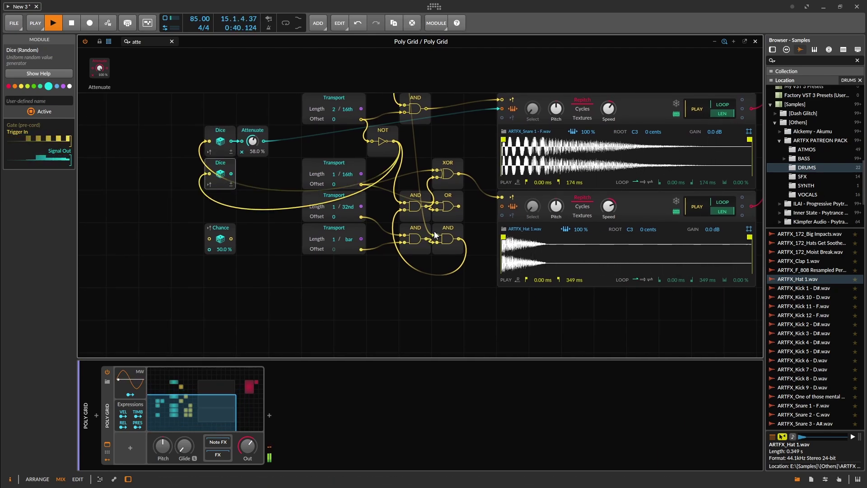
pyautogui.moveTo(459, 238); pyautogui.dragTo(501, 206)
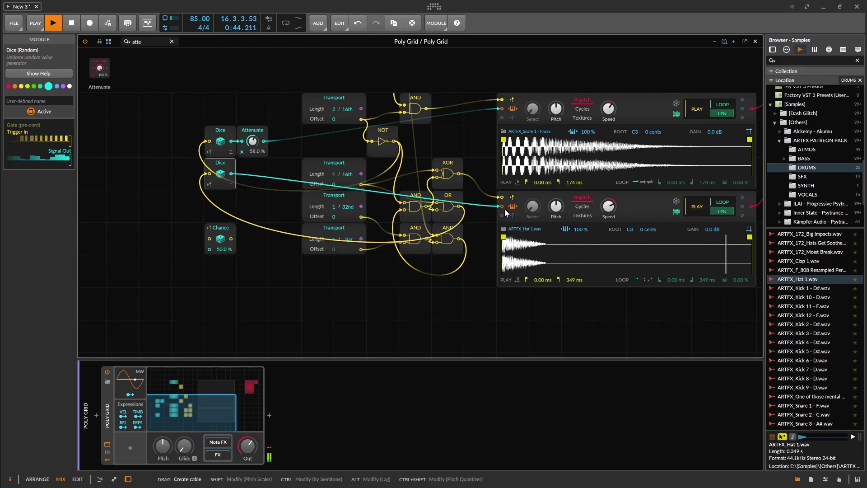
pyautogui.doubleClick(501, 206)
# Step: Add a Modulator Out after the second Dice and map it to the hat sampler's speed with an amount of 4.620
pyautogui.click(135, 41)
pyautogui.write('modul')
pyautogui.moveTo(105, 68); pyautogui.dragTo(252, 173)
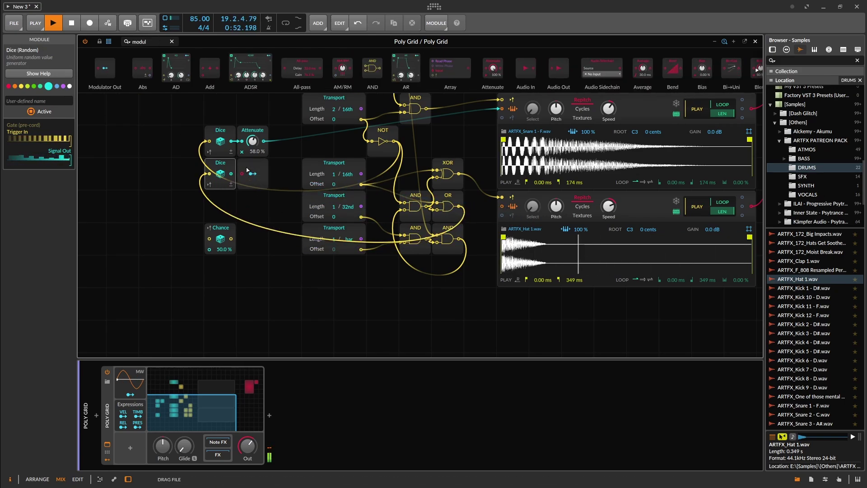
pyautogui.click(252, 174)
pyautogui.moveTo(608, 206); pyautogui.dragTo(608, 163)
pyautogui.moveTo(608, 206); pyautogui.dragTo(608, 158)
pyautogui.click(253, 174)
pyautogui.click(253, 174)
pyautogui.click(425, 331)
pyautogui.moveTo(426, 331); pyautogui.dragTo(293, 462)
pyautogui.moveTo(476, 335); pyautogui.dragTo(530, 321)
pyautogui.moveTo(530, 321); pyautogui.dragTo(530, 321)
pyautogui.moveTo(358, 355); pyautogui.dragTo(366, 270)
pyautogui.moveTo(261, 196); pyautogui.dragTo(238, 234)
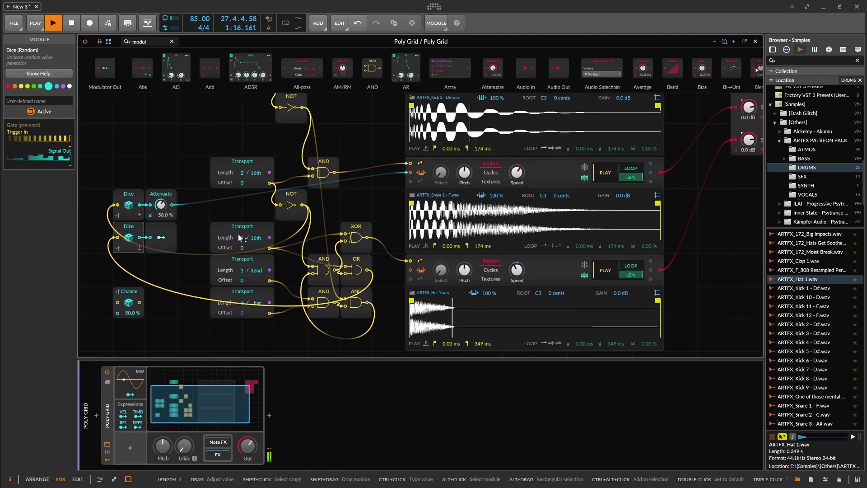
pyautogui.moveTo(369, 235); pyautogui.dragTo(376, 209)
pyautogui.moveTo(358, 180); pyautogui.dragTo(383, 195)
# Step: Try triggering the Chance module from the final AND gate and from the 1/32nd Transport, comparing its signals, and stop playback
pyautogui.moveTo(213, 335); pyautogui.dragTo(285, 280)
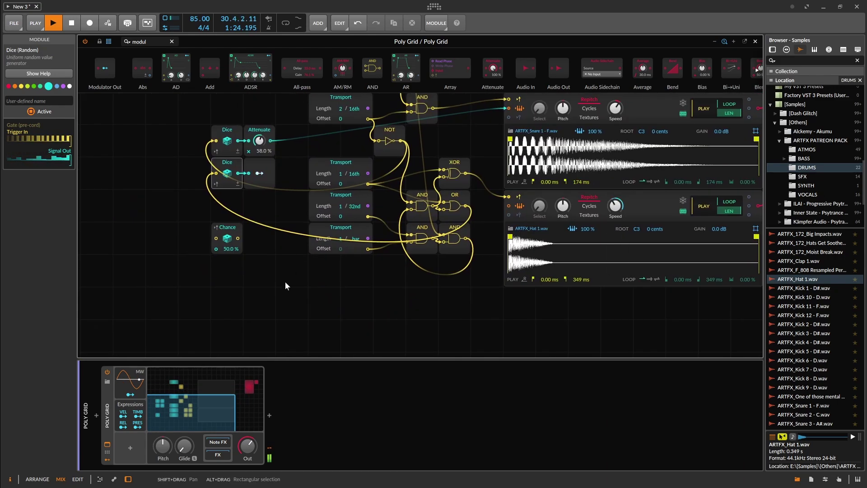
pyautogui.click(218, 234)
pyautogui.moveTo(466, 238); pyautogui.dragTo(216, 240)
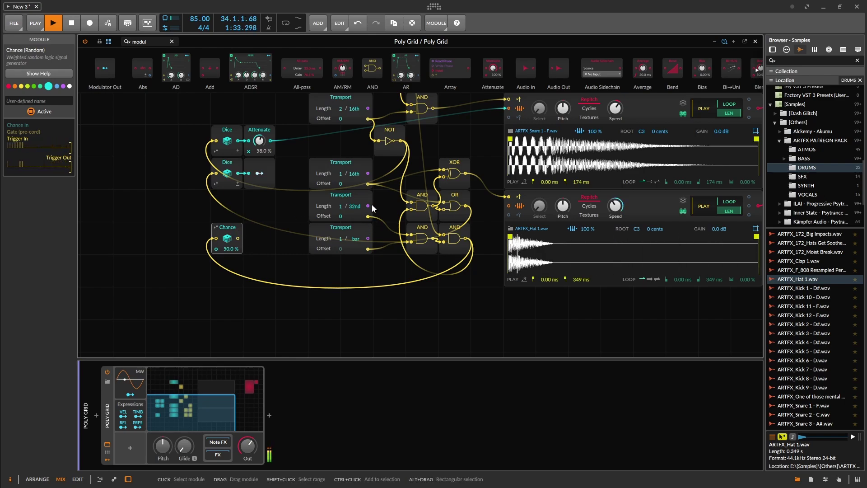
pyautogui.moveTo(367, 217); pyautogui.dragTo(216, 238)
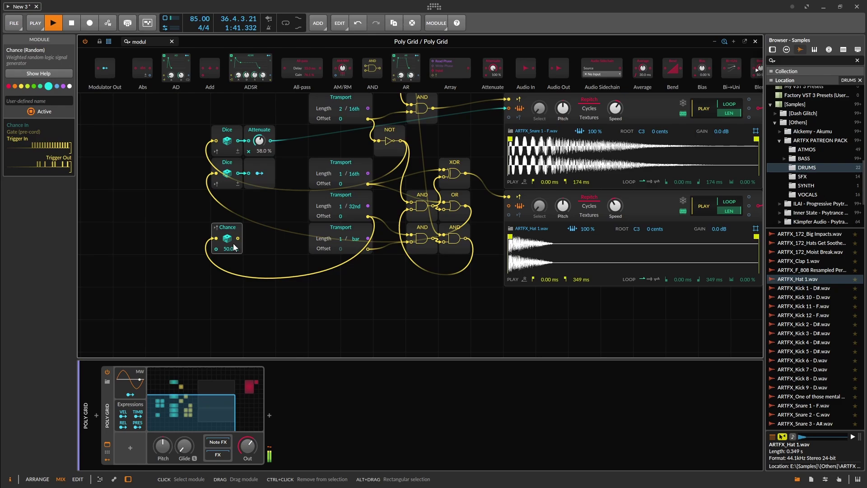
pyautogui.click(207, 291)
pyautogui.press('space')
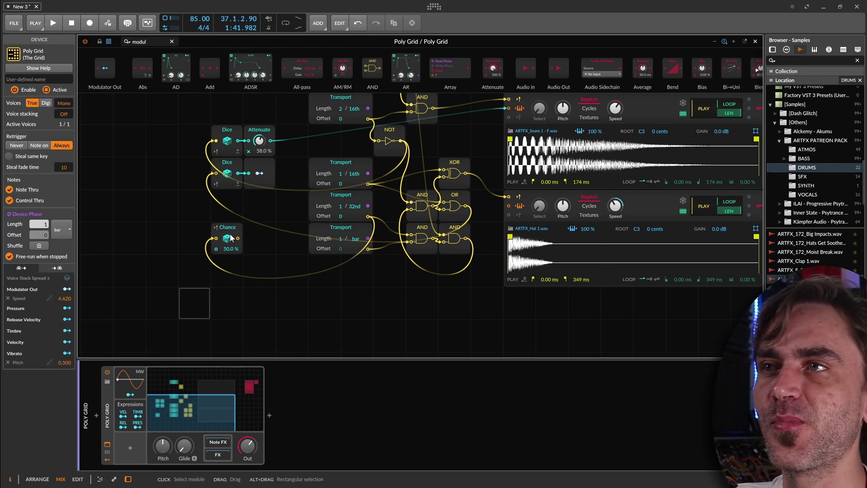
# Step: Move the Chance module below the logic gates and disconnect its trigger input from the 1/32nd Transport
pyautogui.moveTo(241, 235); pyautogui.dragTo(425, 299)
pyautogui.moveTo(540, 315); pyautogui.dragTo(489, 303)
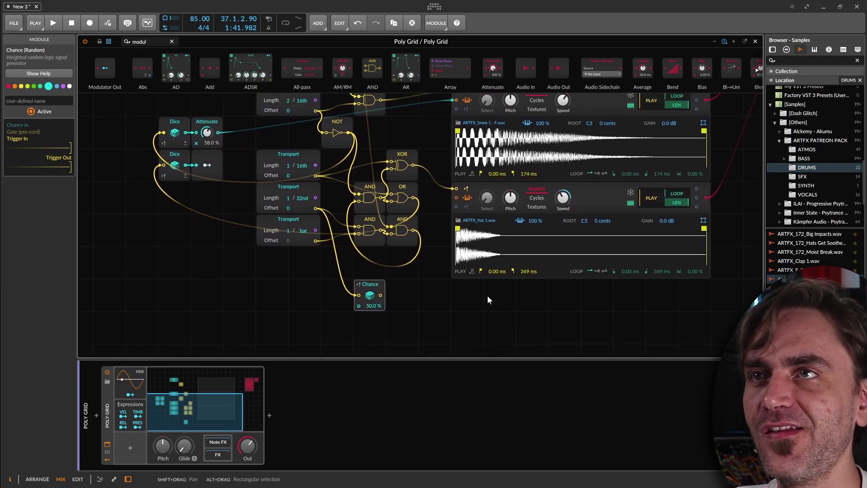
pyautogui.moveTo(424, 145); pyautogui.dragTo(362, 235)
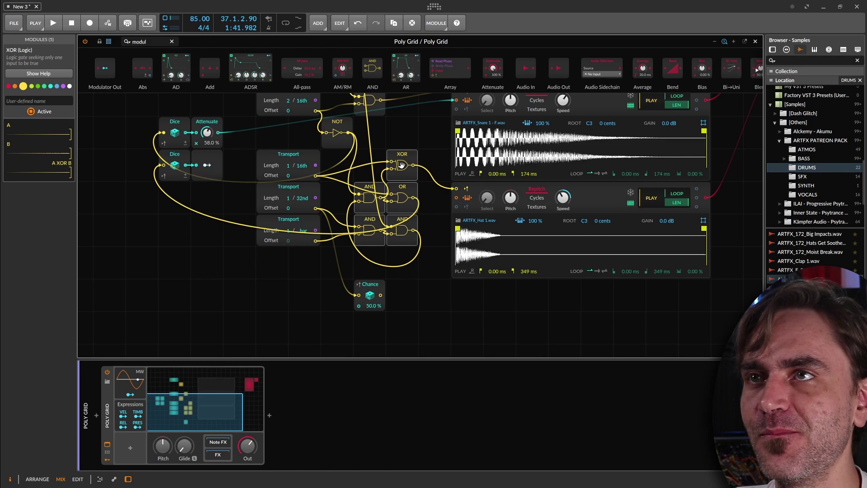
pyautogui.moveTo(399, 167)
pyautogui.mouseDown()
pyautogui.moveTo(371, 170)
pyautogui.moveTo(392, 188)
pyautogui.moveTo(394, 175)
pyautogui.mouseUp()
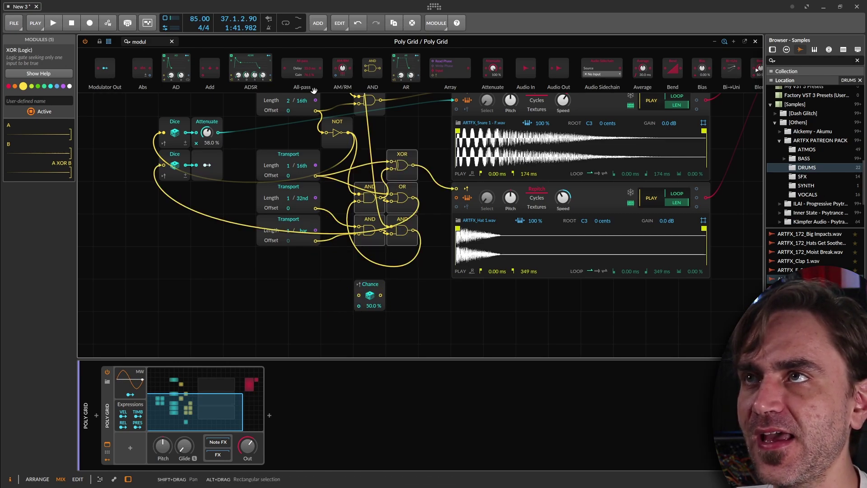
# Step: Add a Clock and an OR gate that combines the XOR gate's output with the Clock's logic output to trigger the hat sampler
pyautogui.click(139, 42)
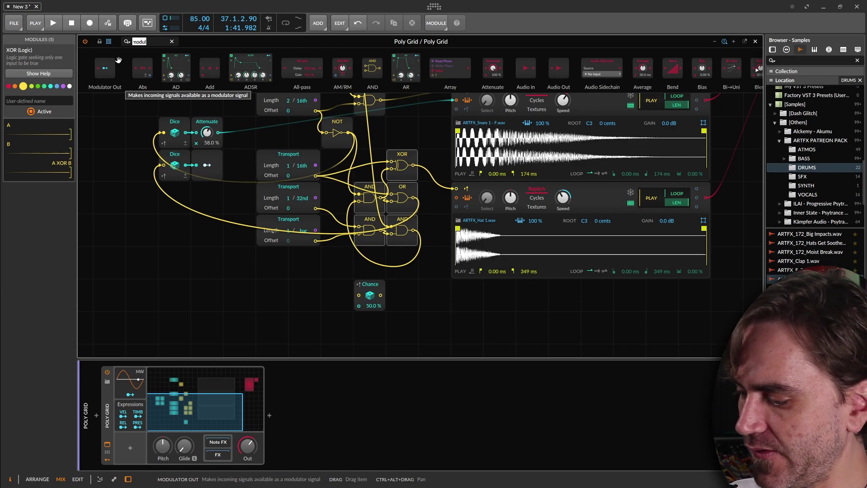
pyautogui.write('cloc')
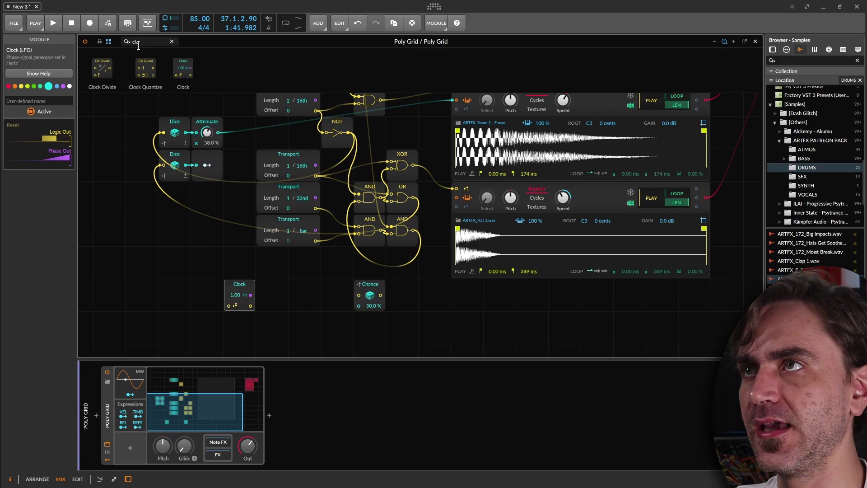
pyautogui.write('o')
pyautogui.moveTo(148, 42); pyautogui.dragTo(110, 41)
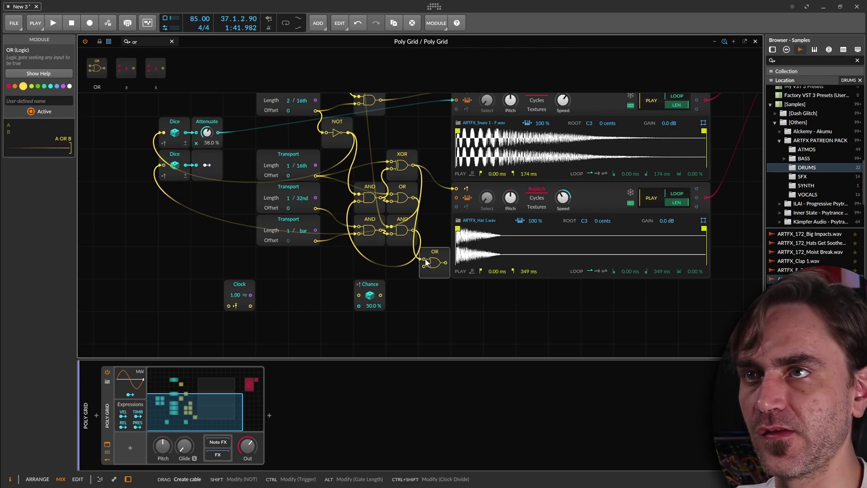
pyautogui.moveTo(443, 264); pyautogui.dragTo(456, 187)
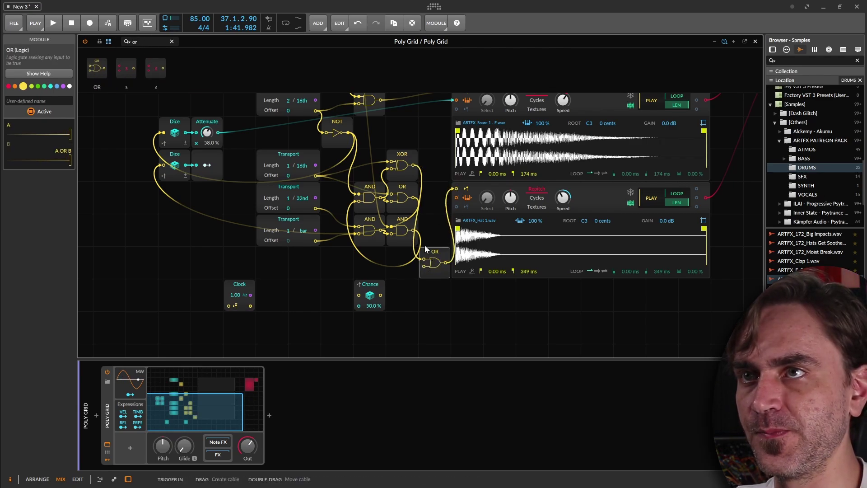
pyautogui.moveTo(421, 263); pyautogui.dragTo(242, 325)
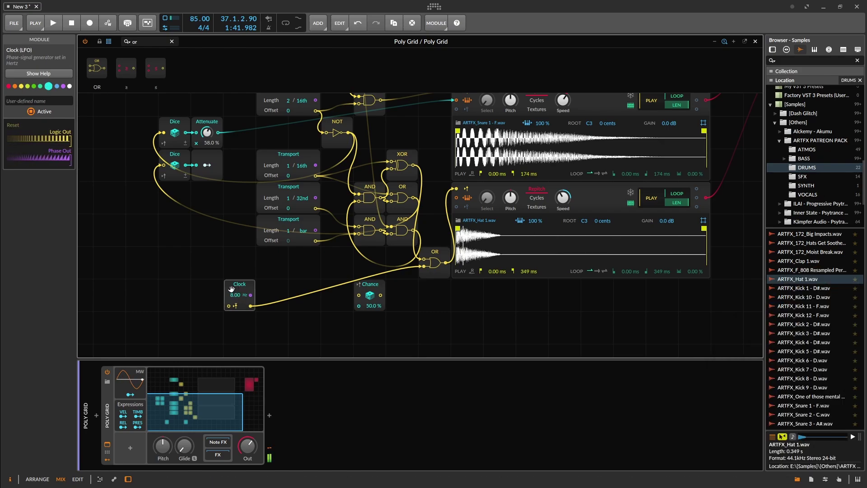
# Step: Audition Clock rates of 7, 12 and 5 Hz on the hat sampler and set the Clock to 0.00 Hz
pyautogui.moveTo(231, 289); pyautogui.dragTo(232, 284)
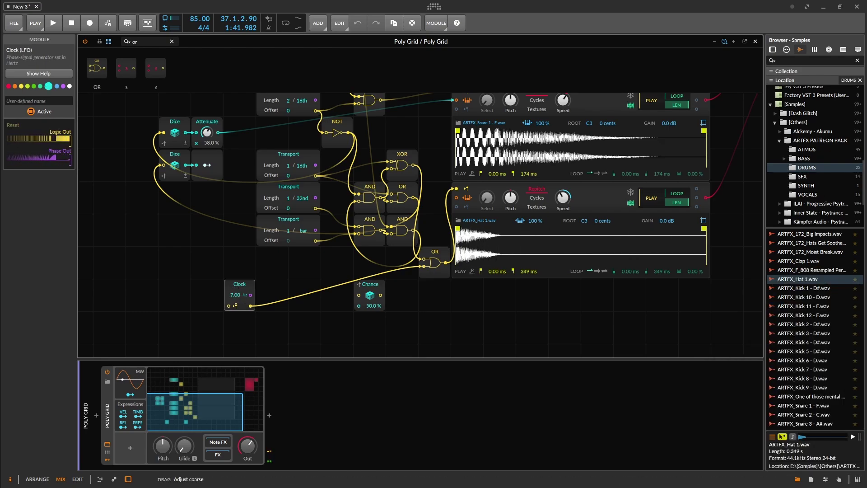
pyautogui.moveTo(231, 283); pyautogui.dragTo(231, 298)
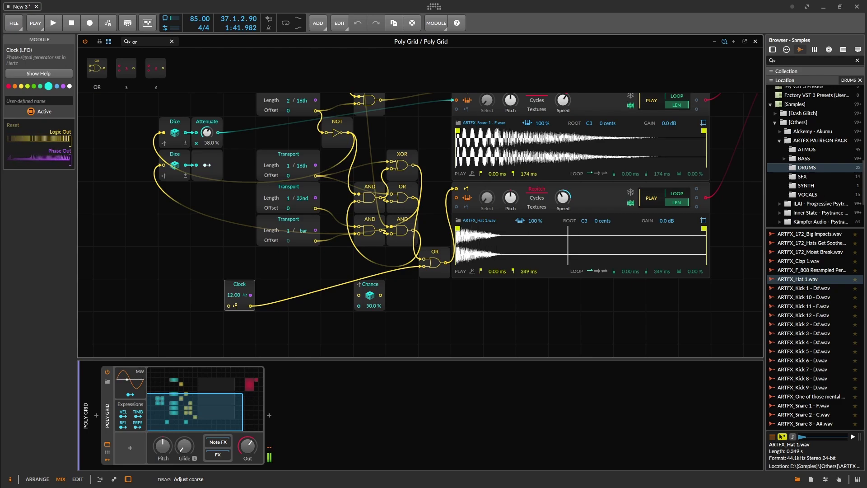
pyautogui.moveTo(234, 294); pyautogui.dragTo(233, 296)
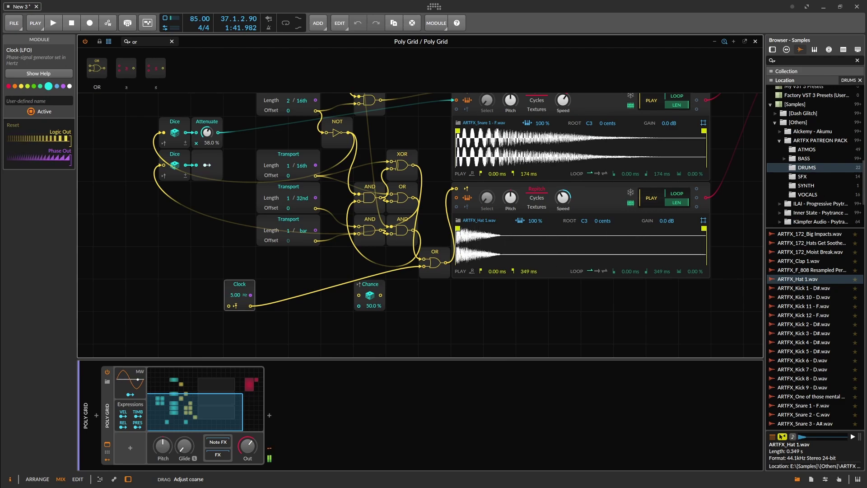
pyautogui.moveTo(234, 295); pyautogui.dragTo(235, 289)
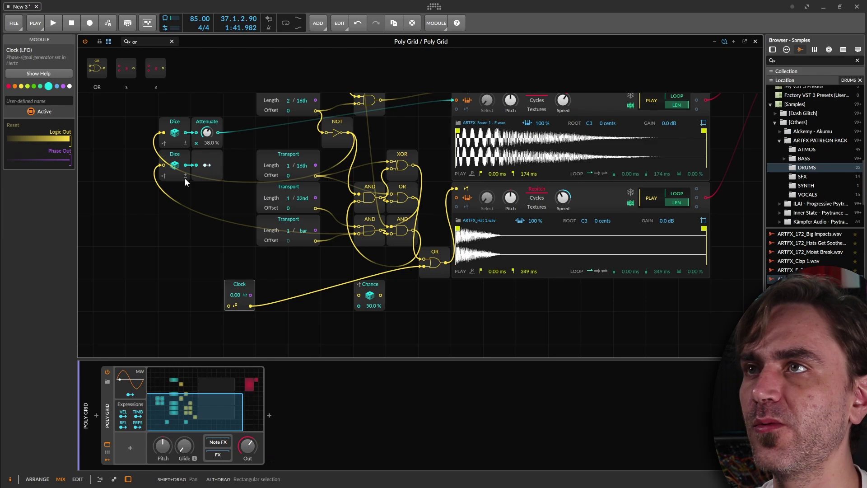
# Step: Add a third Dice beside the Clock and connect its output to a new Modulator Out
pyautogui.click(148, 41)
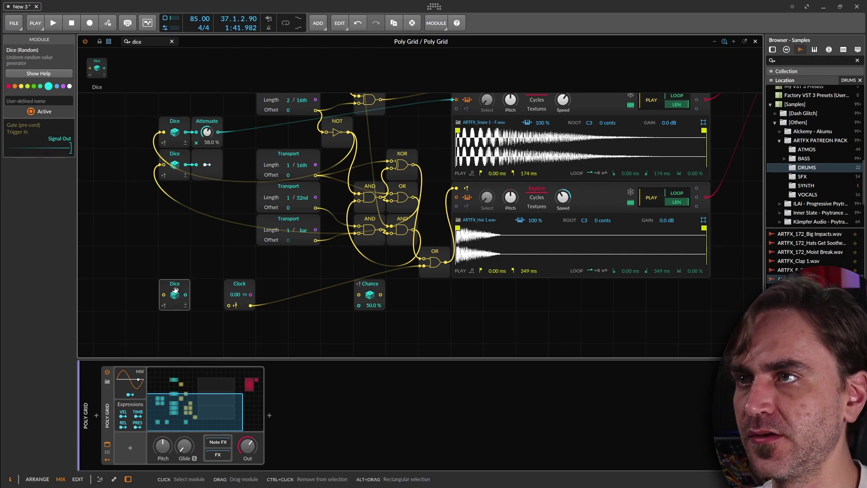
pyautogui.click(137, 42)
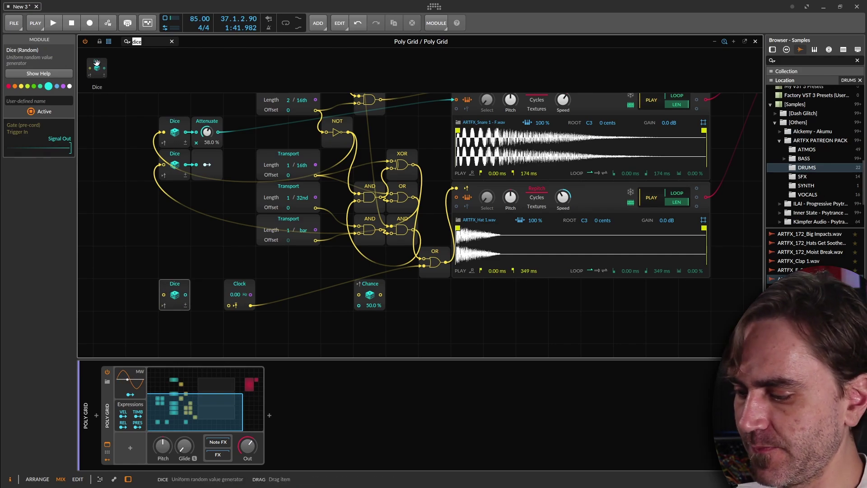
pyautogui.write('modul')
pyautogui.press('Return')
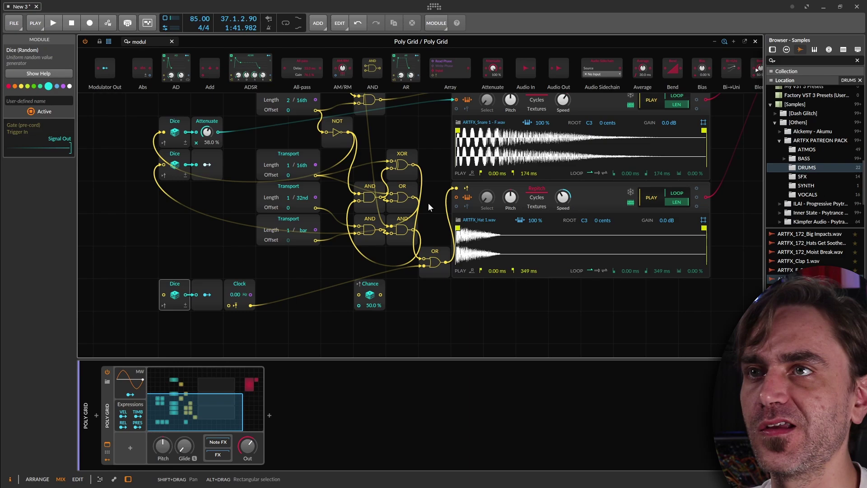
# Step: Trigger the Dice beside the Clock from the hat logic gates and have its Modulator Out modulate the Clock rate by 32.00, with a 10.62 Hz base
pyautogui.moveTo(414, 202); pyautogui.dragTo(163, 294)
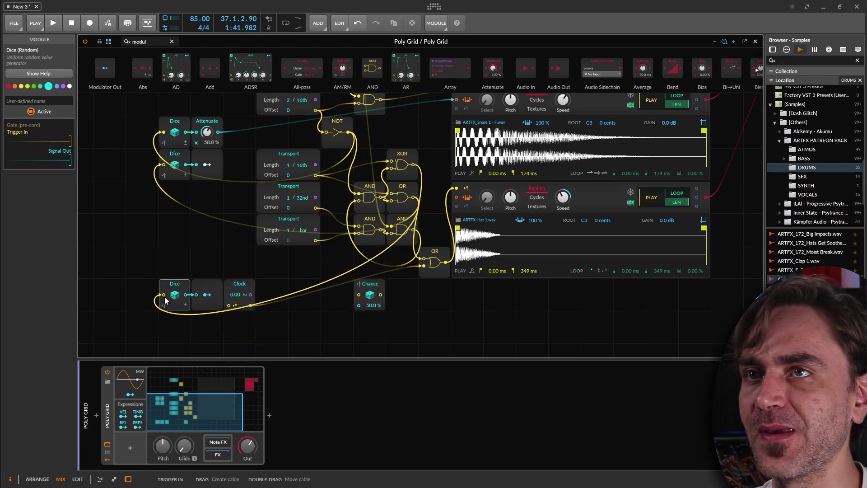
pyautogui.press('space')
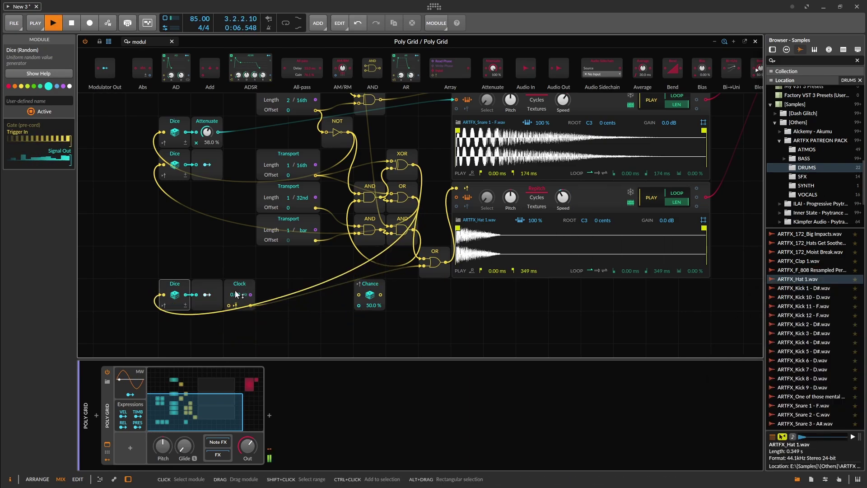
pyautogui.click(206, 295)
pyautogui.moveTo(234, 294)
pyautogui.mouseDown()
pyautogui.moveTo(235, 271)
pyautogui.moveTo(234, 280)
pyautogui.mouseUp()
pyautogui.click(207, 294)
pyautogui.click(207, 295)
pyautogui.moveTo(234, 294)
pyautogui.mouseDown()
pyautogui.moveTo(235, 282)
pyautogui.moveTo(234, 291)
pyautogui.mouseUp()
pyautogui.click(206, 294)
pyautogui.moveTo(234, 294); pyautogui.dragTo(235, 282)
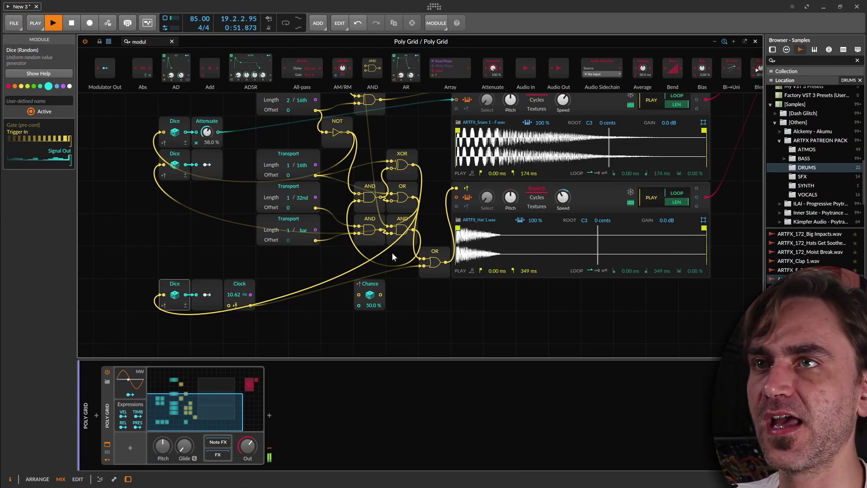
# Step: Replace the OR gate that triggers the hat sampler with an AND gate and set the Clock to 8.41 Hz
pyautogui.click(435, 266)
pyautogui.rightClick(435, 267)
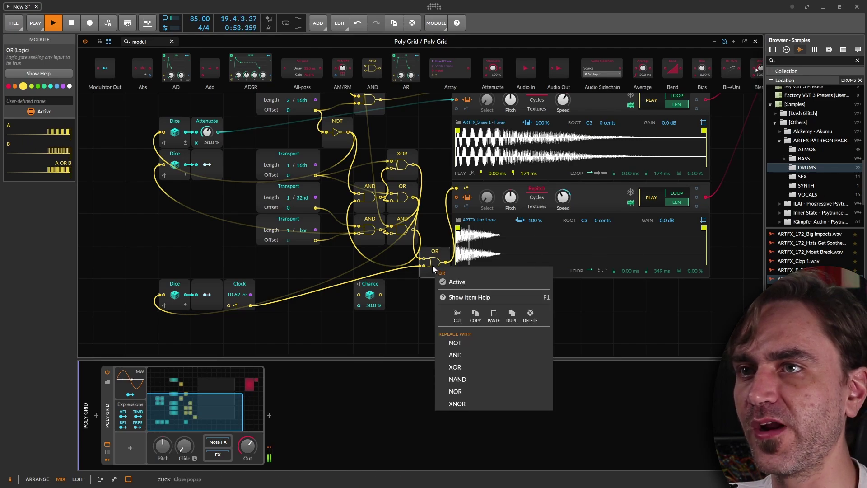
pyautogui.click(455, 355)
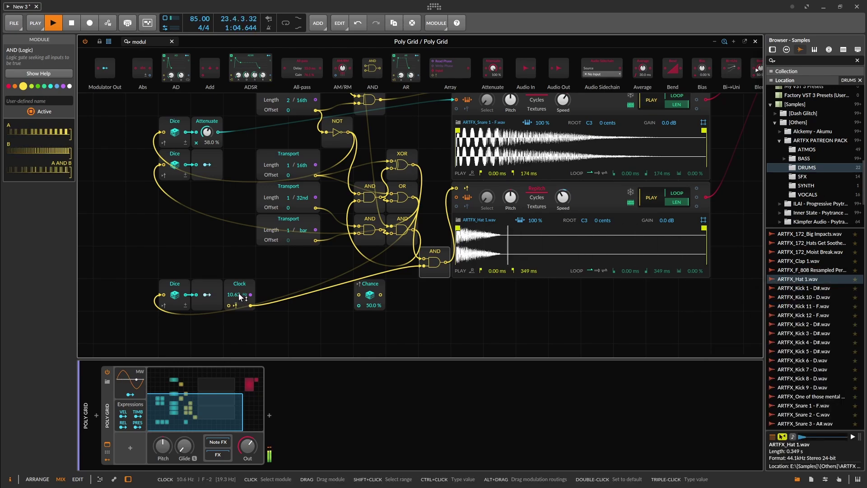
pyautogui.moveTo(236, 293); pyautogui.dragTo(237, 298)
pyautogui.click(207, 294)
pyautogui.click(207, 295)
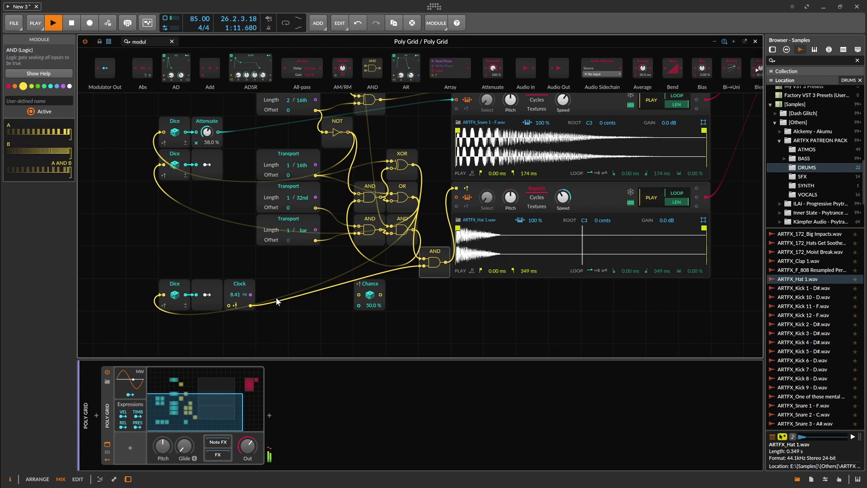
# Step: Route the Clock's output through the Chance module into the AND gate, set the chance to 55.0 %, and move the module closer to the Clock
pyautogui.moveTo(250, 305); pyautogui.dragTo(424, 266)
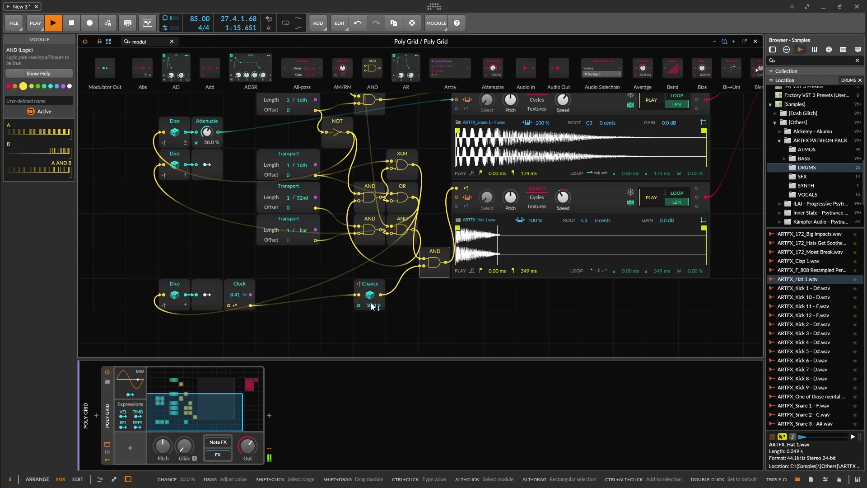
pyautogui.moveTo(373, 305); pyautogui.dragTo(373, 318)
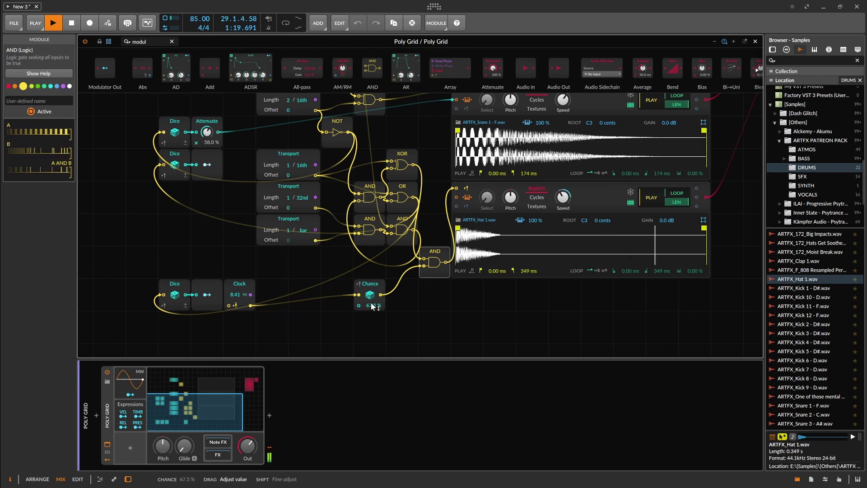
pyautogui.moveTo(371, 302); pyautogui.dragTo(341, 293)
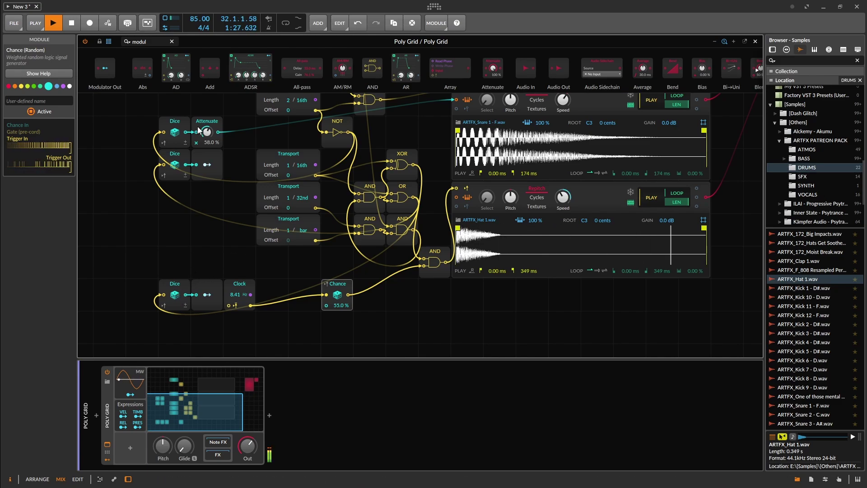
# Step: Add another Dice beside the 1/bar Transport and connect its output to a new Modulator Out
pyautogui.moveTo(157, 40); pyautogui.dragTo(122, 41)
pyautogui.write('dice')
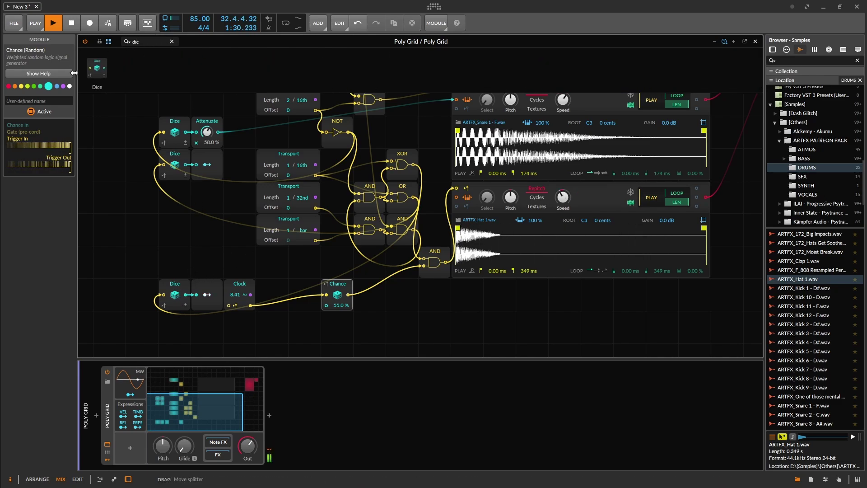
pyautogui.moveTo(95, 68); pyautogui.dragTo(176, 230)
pyautogui.click(207, 294)
pyautogui.moveTo(149, 41); pyautogui.dragTo(74, 43)
pyautogui.write('modu')
pyautogui.moveTo(105, 68); pyautogui.dragTo(207, 230)
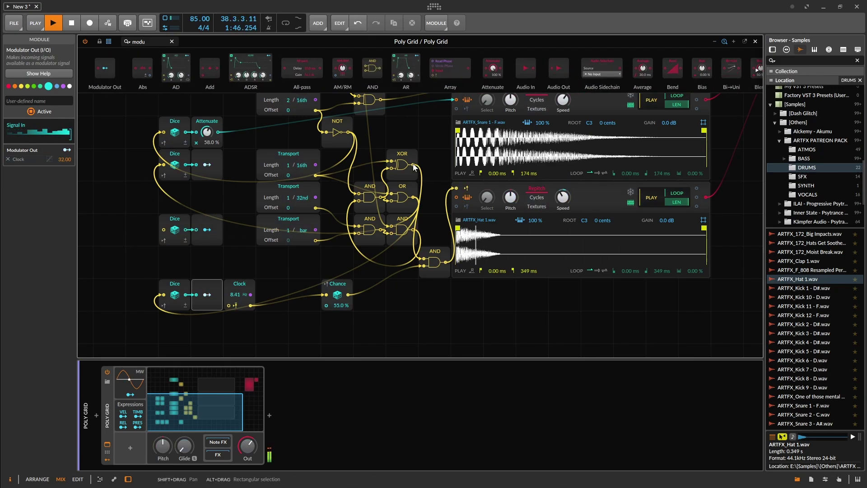
# Step: Trigger the new Dice from the hat's OR gate and use its Modulator Out to modulate the hat sampler's Pitch by 13.15
pyautogui.moveTo(412, 197); pyautogui.dragTo(163, 229)
pyautogui.click(207, 229)
pyautogui.moveTo(510, 208); pyautogui.dragTo(511, 201)
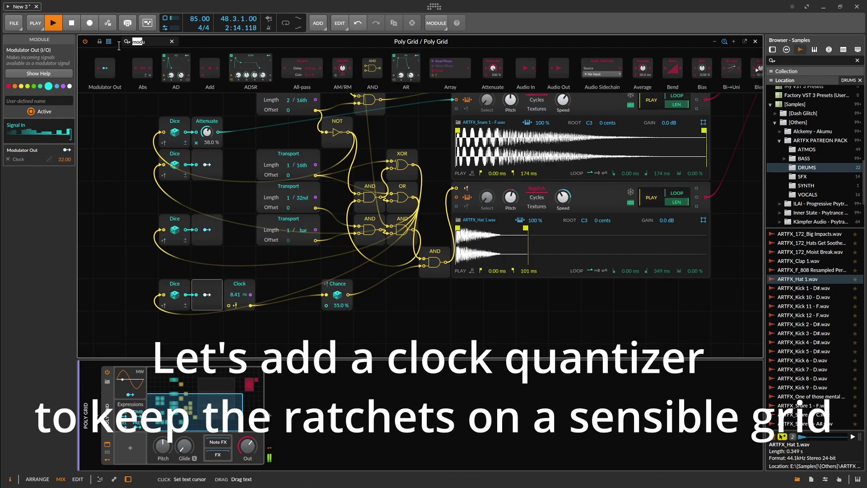
# Step: Insert a Clock Quantize module between the Clock and the Chance module
pyautogui.press('BackSpace')
pyautogui.press('BackSpace')
pyautogui.press('BackSpace')
pyautogui.press('BackSpace')
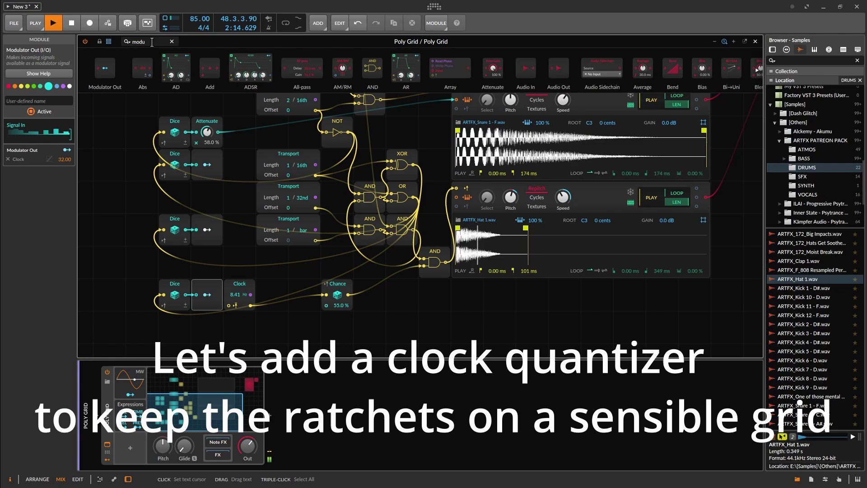
pyautogui.write('quan')
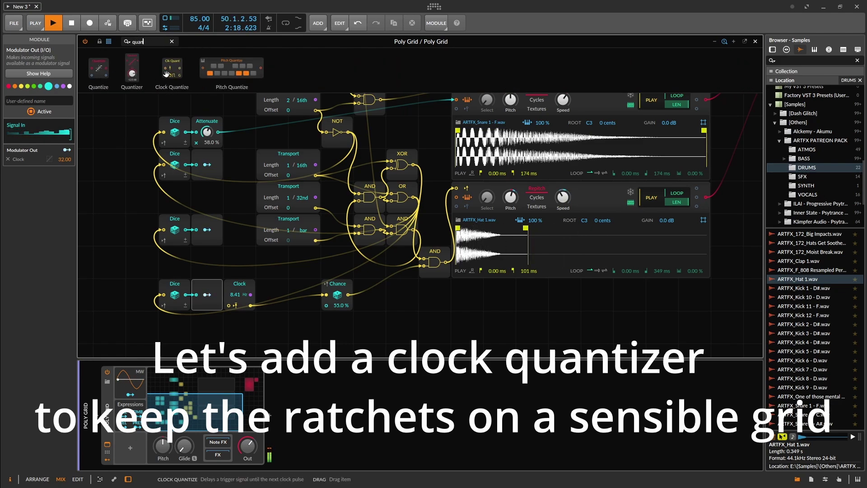
pyautogui.moveTo(171, 68); pyautogui.dragTo(302, 297)
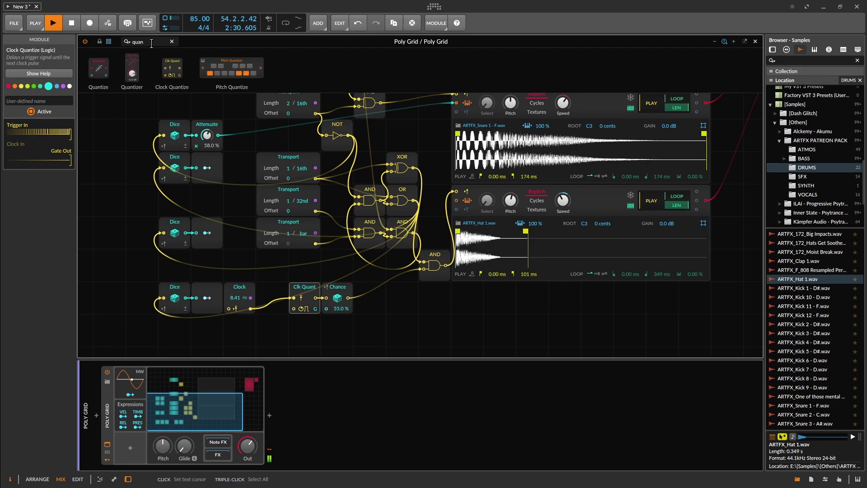
# Step: Add a 1/32nd Transport that drives the Clock Quantize's clock input, and set the Chance module to 100 %
pyautogui.moveTo(145, 41); pyautogui.dragTo(87, 44)
pyautogui.write('trans')
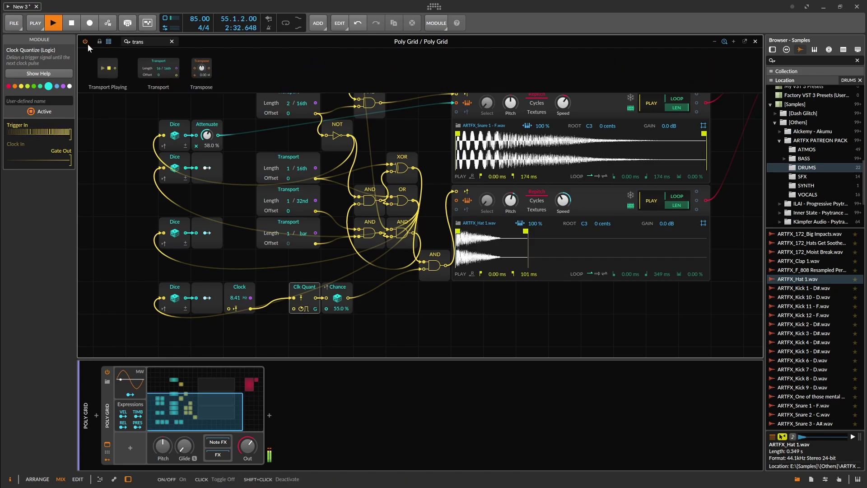
pyautogui.moveTo(170, 62); pyautogui.dragTo(273, 341)
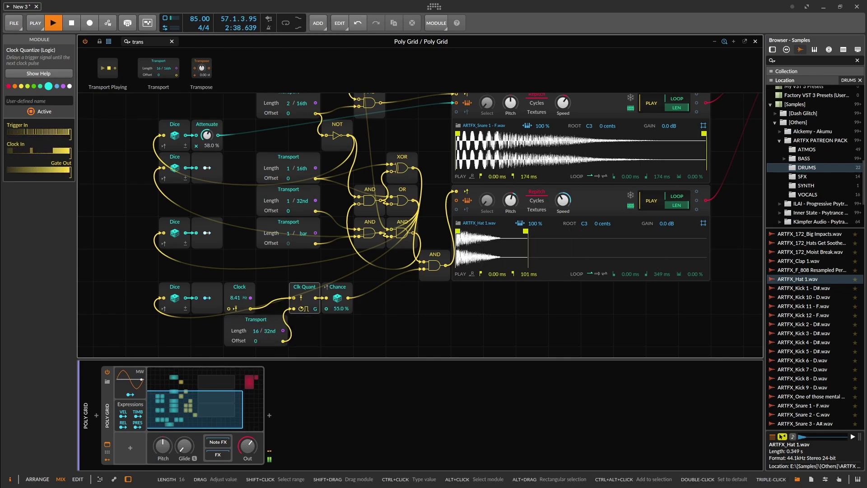
pyautogui.moveTo(257, 331); pyautogui.dragTo(256, 302)
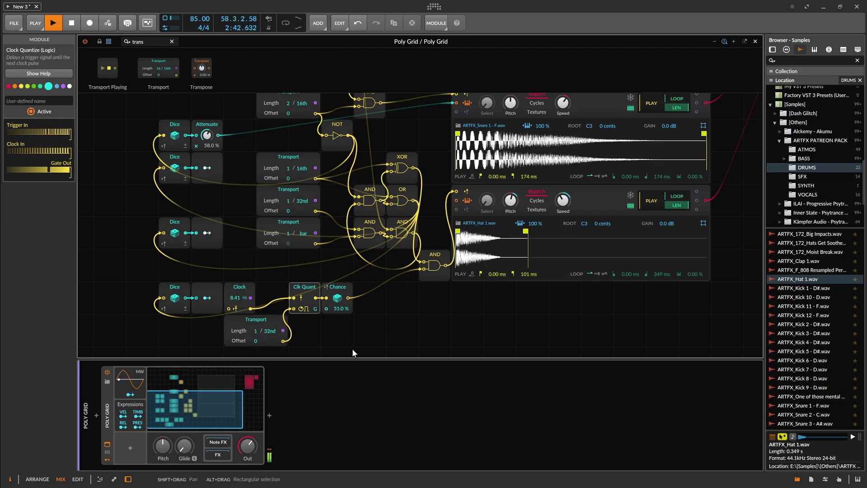
pyautogui.click(314, 309)
pyautogui.moveTo(338, 309); pyautogui.dragTo(339, 284)
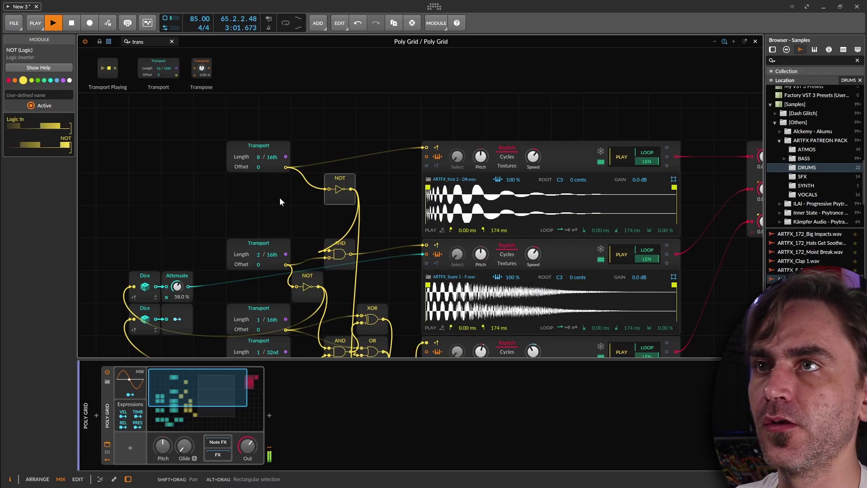
# Step: Stop playback and insert an OR gate between the 8/16th Transport and the kick sampler's trigger input
pyautogui.click(261, 215)
pyautogui.press('space')
pyautogui.click(153, 41)
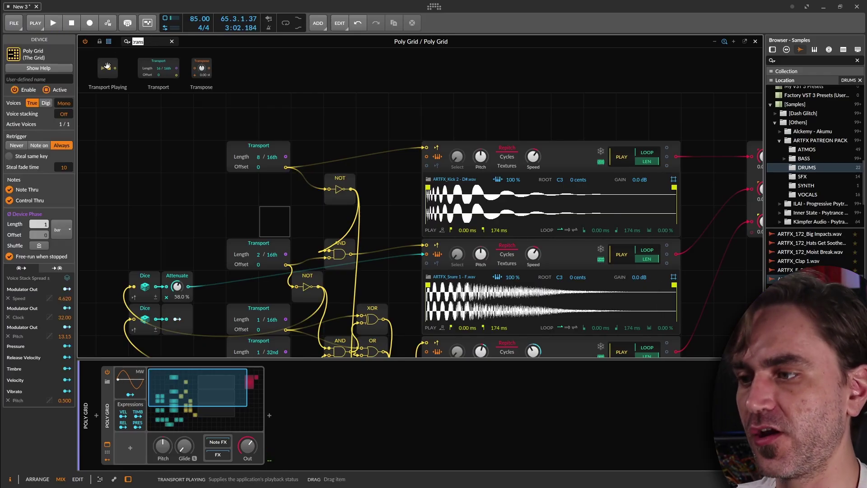
pyautogui.write('logic')
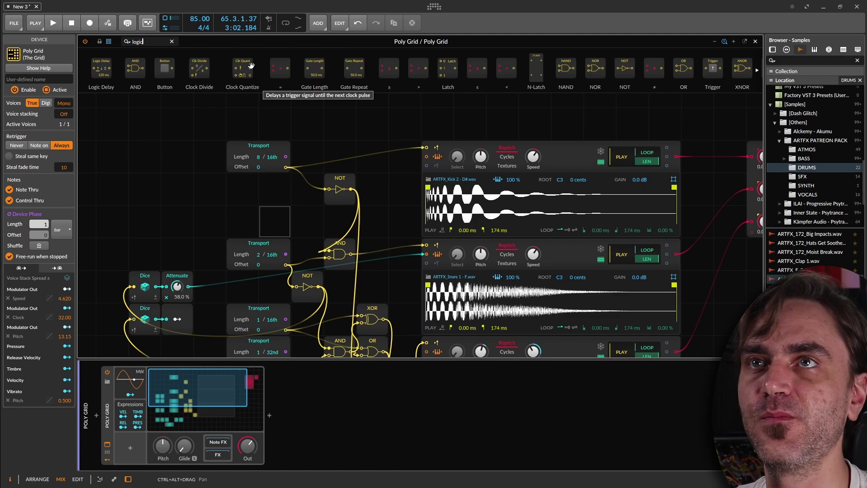
pyautogui.moveTo(683, 67); pyautogui.dragTo(370, 117)
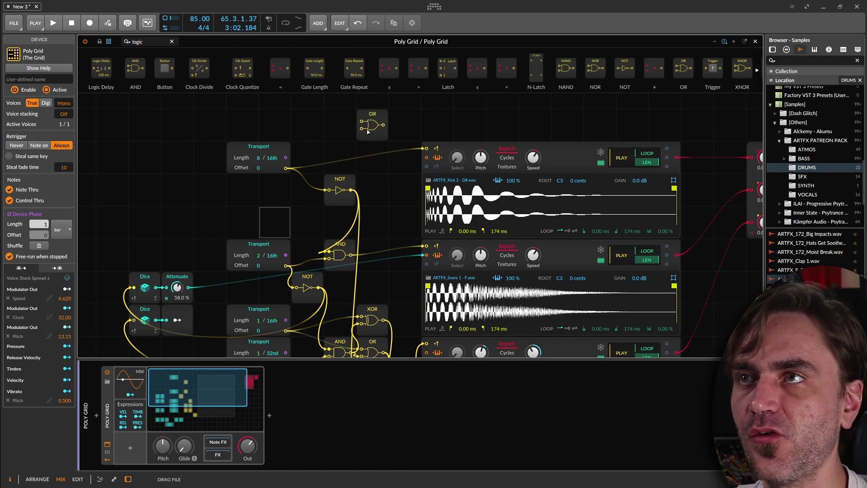
pyautogui.moveTo(319, 162); pyautogui.dragTo(355, 122)
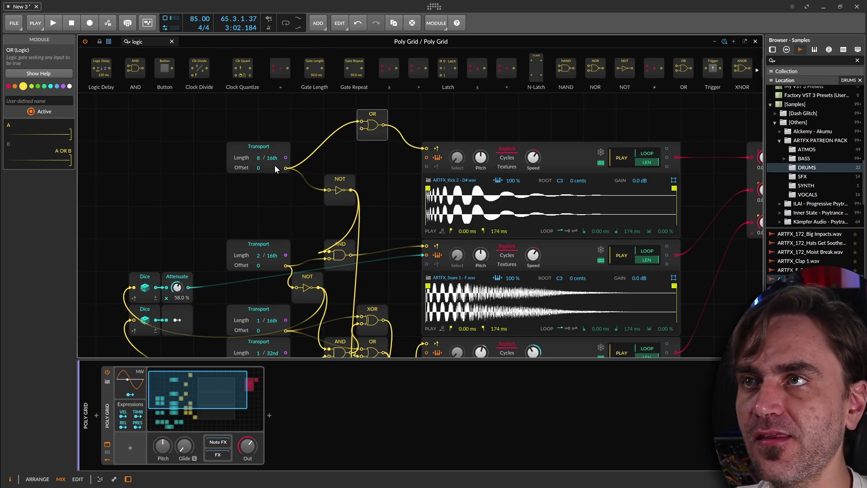
# Step: Duplicate the kick Transport, set its length to 13/16th, connect it to the OR gate's second input and align it above the original
pyautogui.click(263, 148)
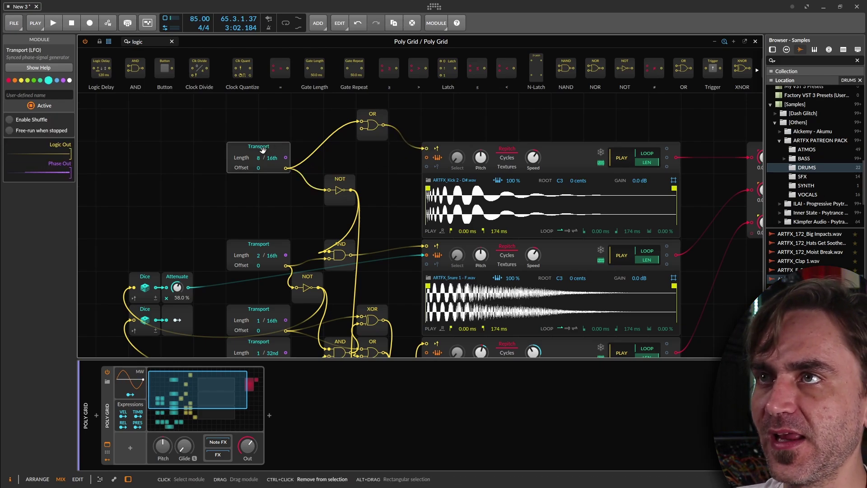
pyautogui.hotkey('ctrl', 'd')
pyautogui.moveTo(316, 147); pyautogui.dragTo(362, 128)
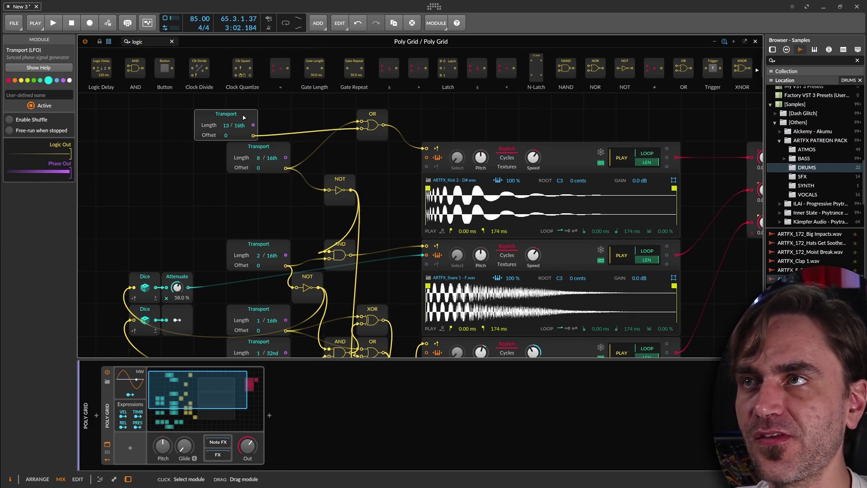
pyautogui.moveTo(243, 117); pyautogui.dragTo(275, 117)
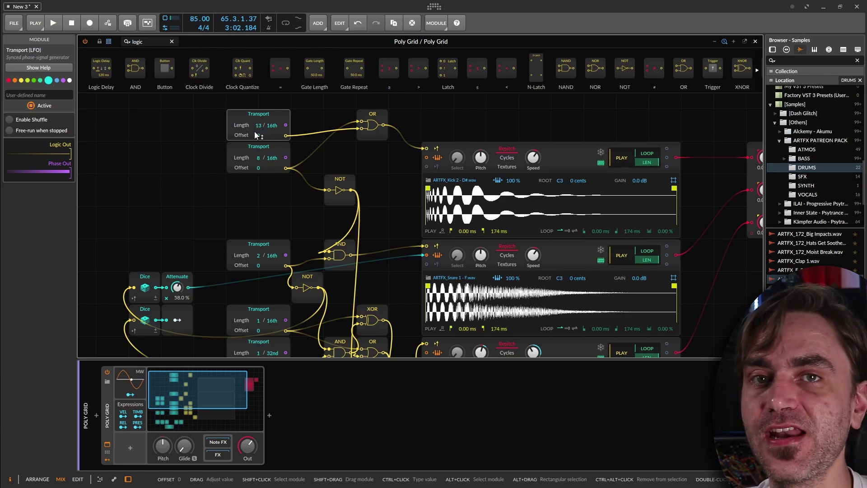
# Step: Play the pattern and add an OR gate between the snare's AND gate and the snare sampler
pyautogui.press('space')
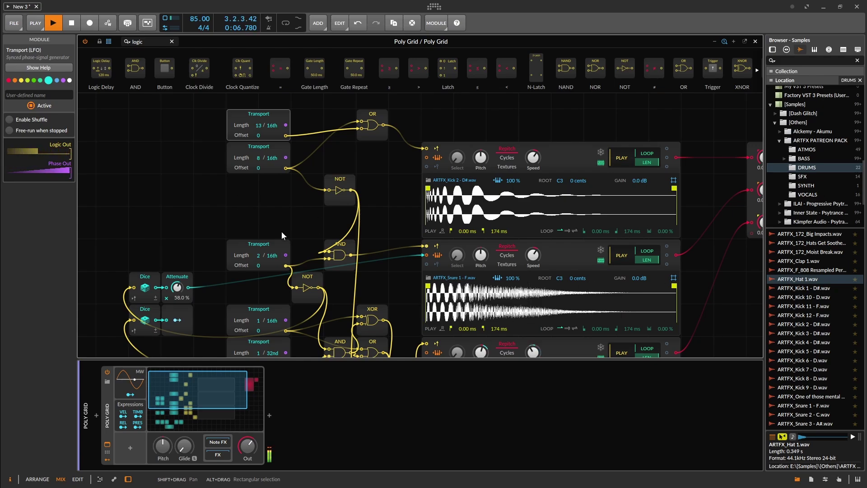
pyautogui.scroll(-3, 282, 224)
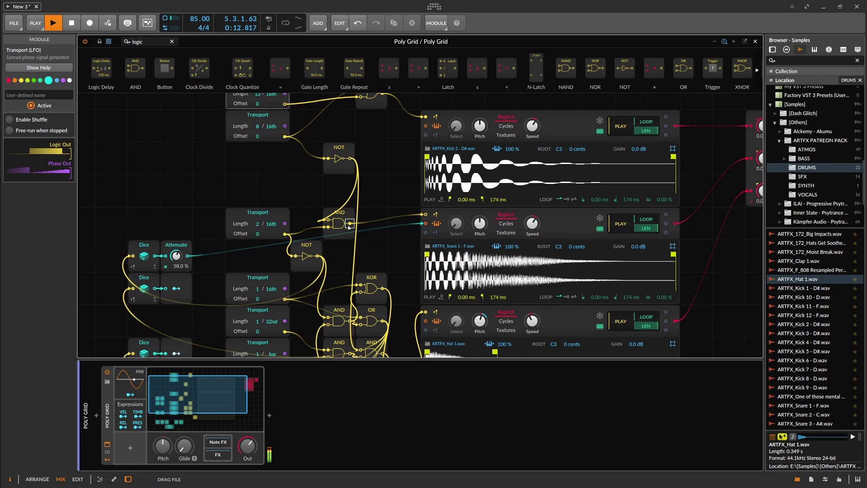
pyautogui.moveTo(349, 225); pyautogui.dragTo(349, 227)
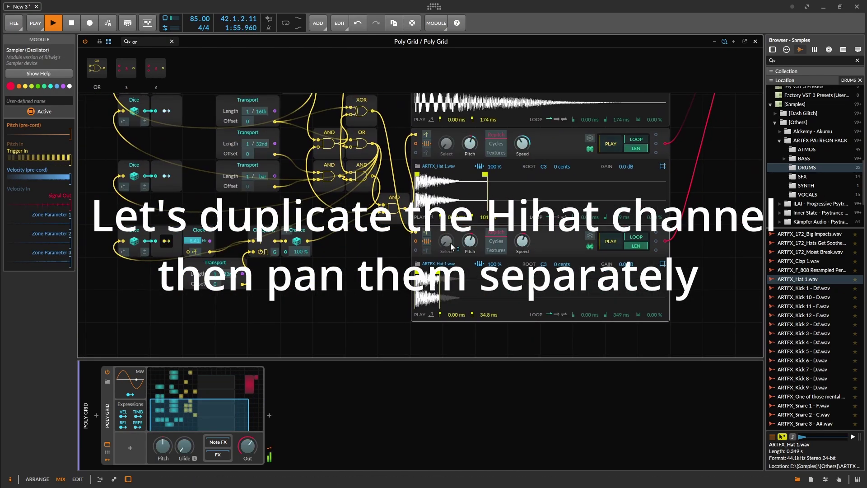
# Step: Move the Mixer and Audio Out together farther away from the samplers to free up space between them
pyautogui.click(333, 309)
pyautogui.moveTo(299, 302); pyautogui.dragTo(240, 315)
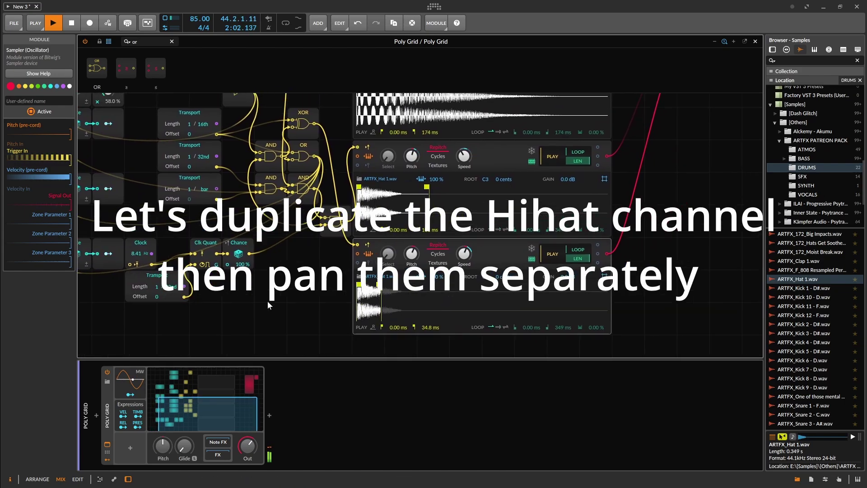
pyautogui.moveTo(335, 276); pyautogui.dragTo(235, 352)
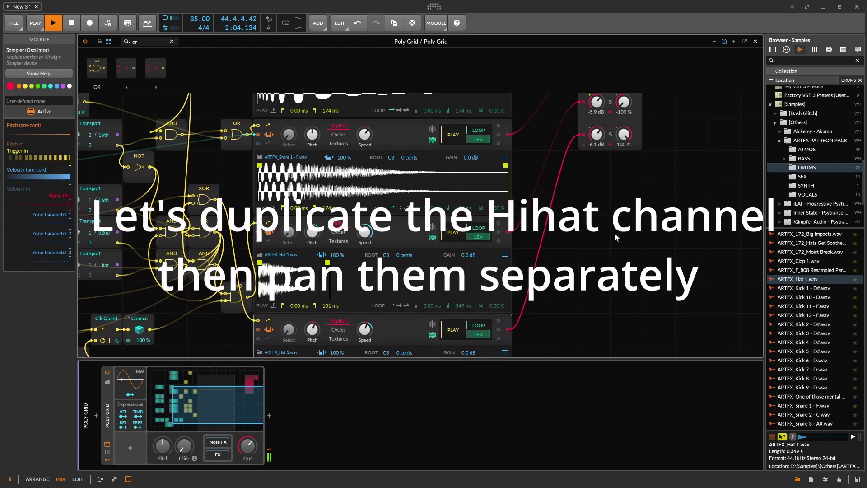
pyautogui.moveTo(616, 237); pyautogui.dragTo(452, 321)
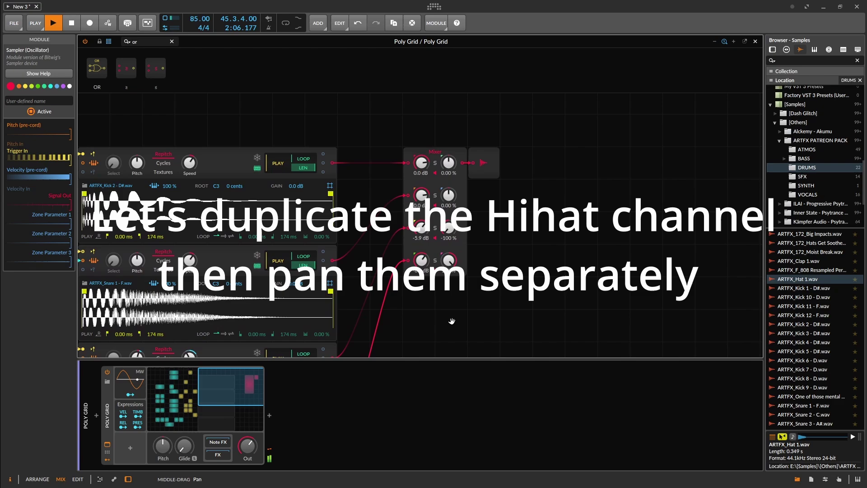
pyautogui.moveTo(562, 152); pyautogui.dragTo(403, 283)
pyautogui.moveTo(454, 188); pyautogui.dragTo(584, 188)
pyautogui.click(427, 249)
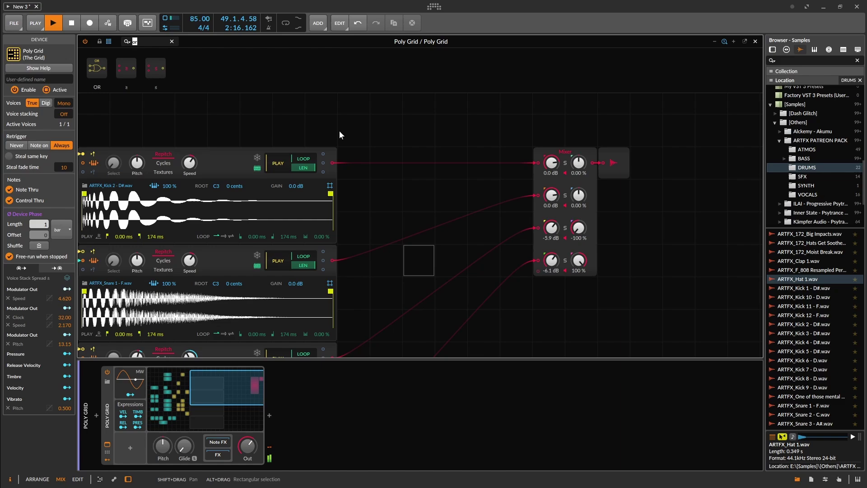
# Step: Examine the patch during playback, from the Transports and logic gates through the two hat samplers to the Mixer
pyautogui.moveTo(277, 109); pyautogui.dragTo(398, 86)
pyautogui.moveTo(501, 237); pyautogui.dragTo(444, 192)
pyautogui.doubleClick(143, 42)
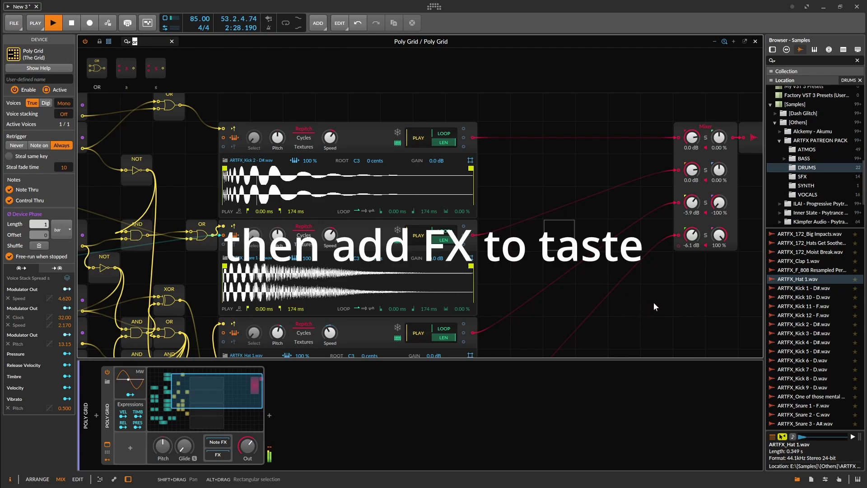
pyautogui.moveTo(652, 304); pyautogui.dragTo(507, 288)
pyautogui.moveTo(554, 158); pyautogui.dragTo(553, 244)
pyautogui.moveTo(552, 121); pyautogui.dragTo(553, 207)
pyautogui.moveTo(440, 328); pyautogui.dragTo(643, 184)
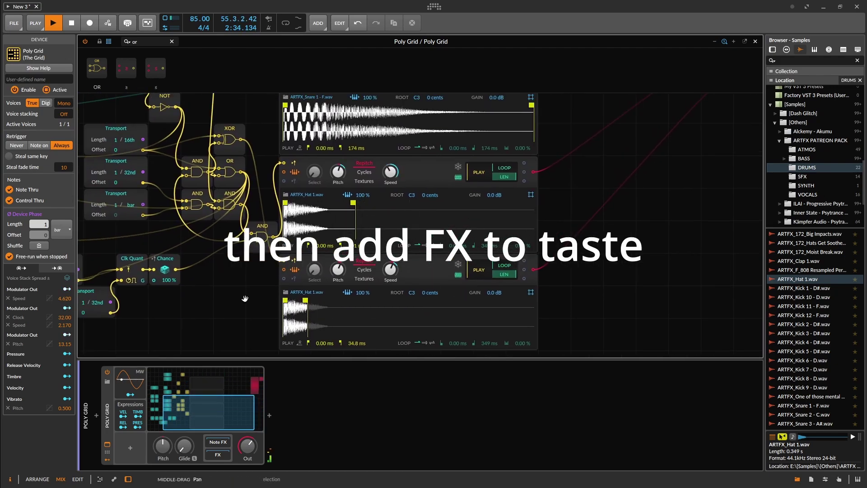
pyautogui.moveTo(244, 299); pyautogui.dragTo(329, 295)
pyautogui.moveTo(259, 305); pyautogui.dragTo(310, 327)
pyautogui.hscroll(10, 311, 327)
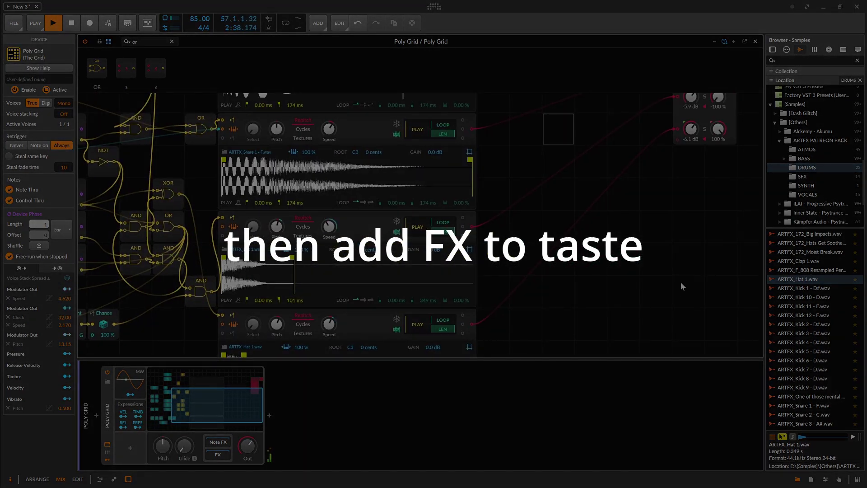